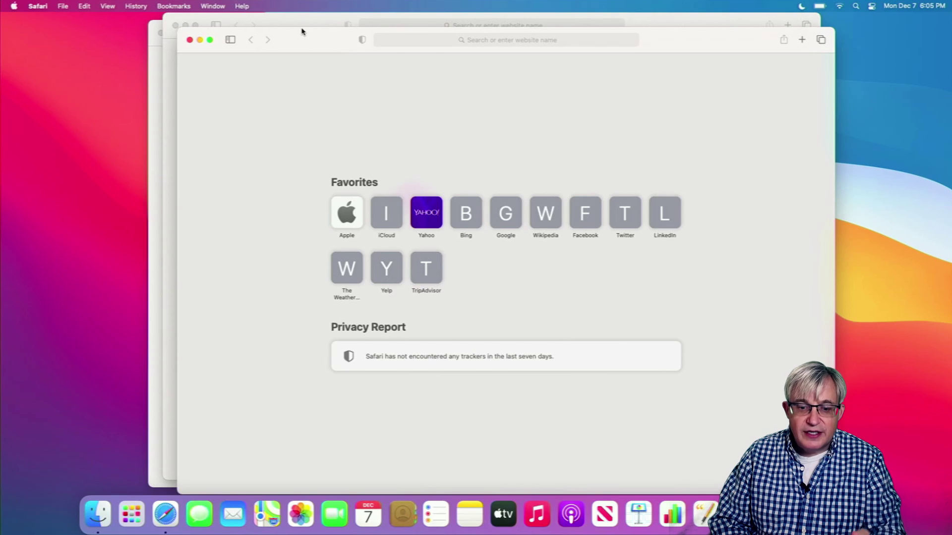
Move the front Safari window to the upper-left area of the desktop and load news.com in it.
drag(302, 30, 155, 34)
click(261, 29)
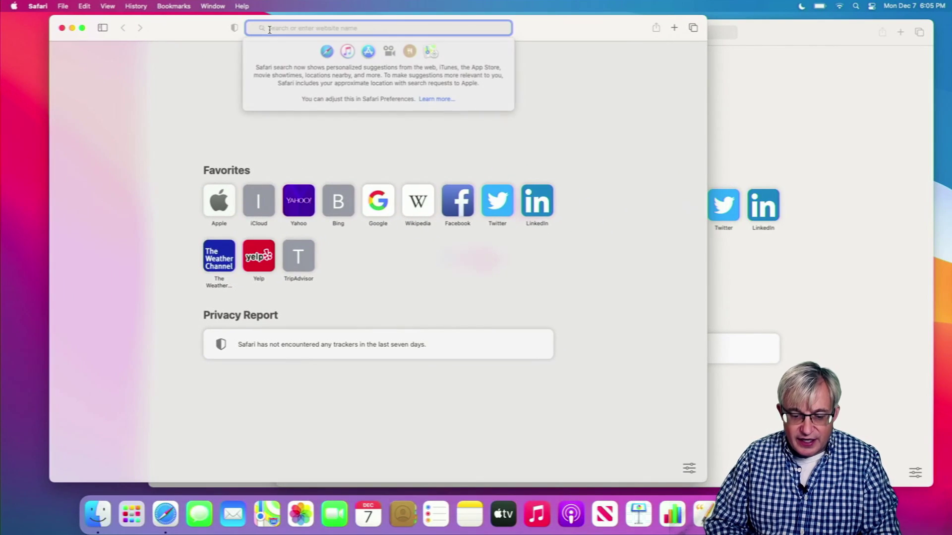
text(news.com)
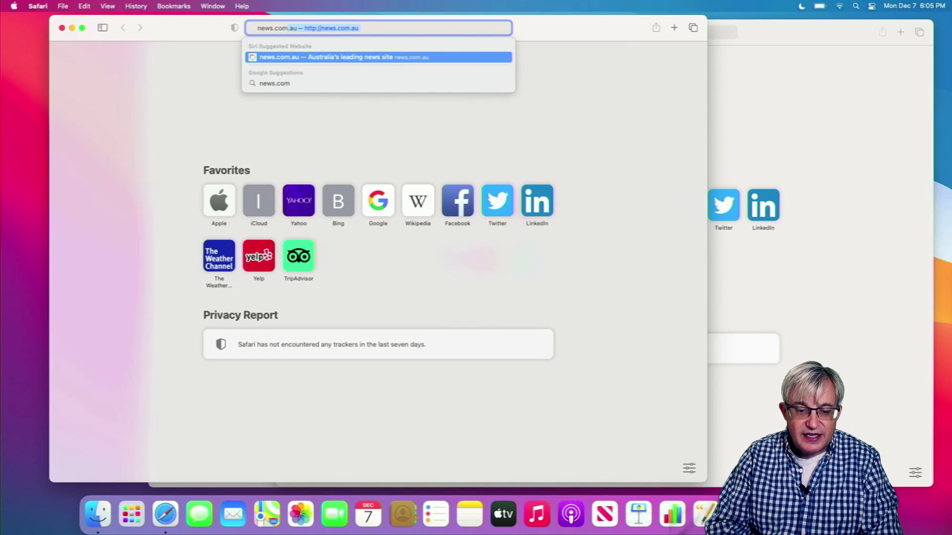
key(BackSpace)
key(Return)
Load google.com in the other Safari window, shift the CNET window away from it, and bring the Google window to the front.
click(727, 110)
key(super+l)
text(google.com/?client=safari)
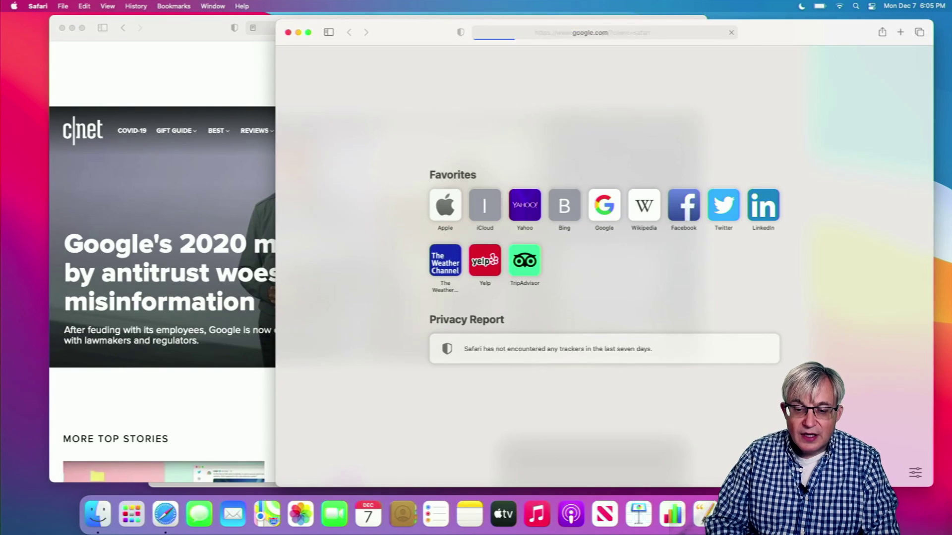
key(Return)
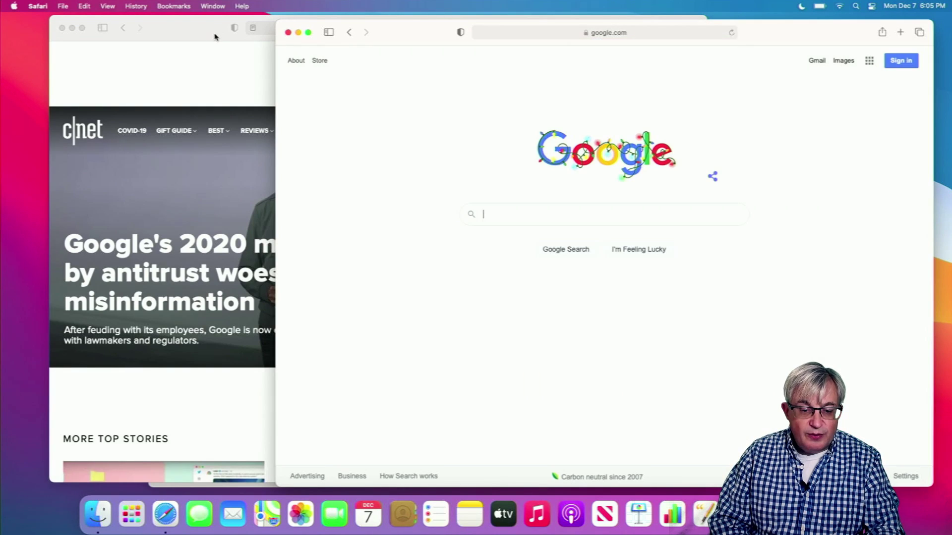
drag(213, 36, 163, 36)
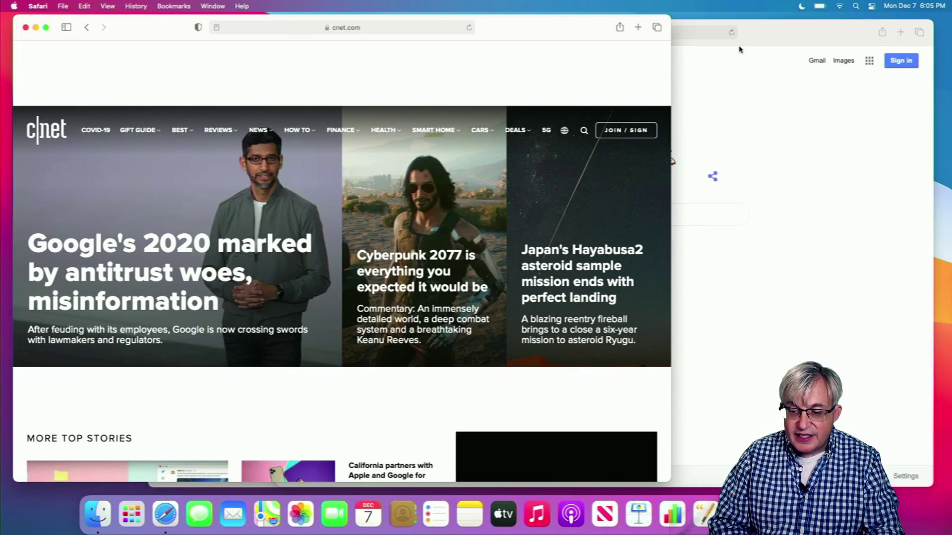
click(773, 44)
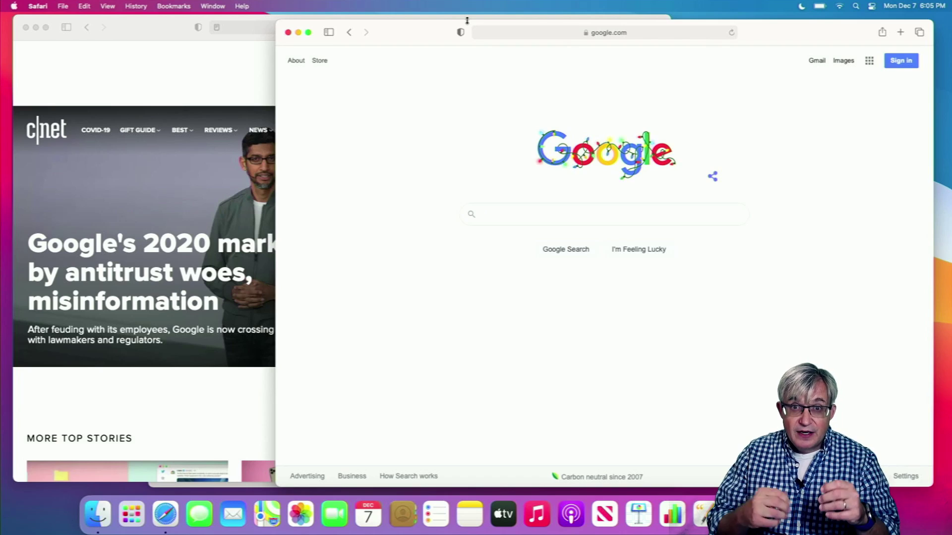
Add two new desktops in Mission Control and return to the first desktop.
key(ctrl)
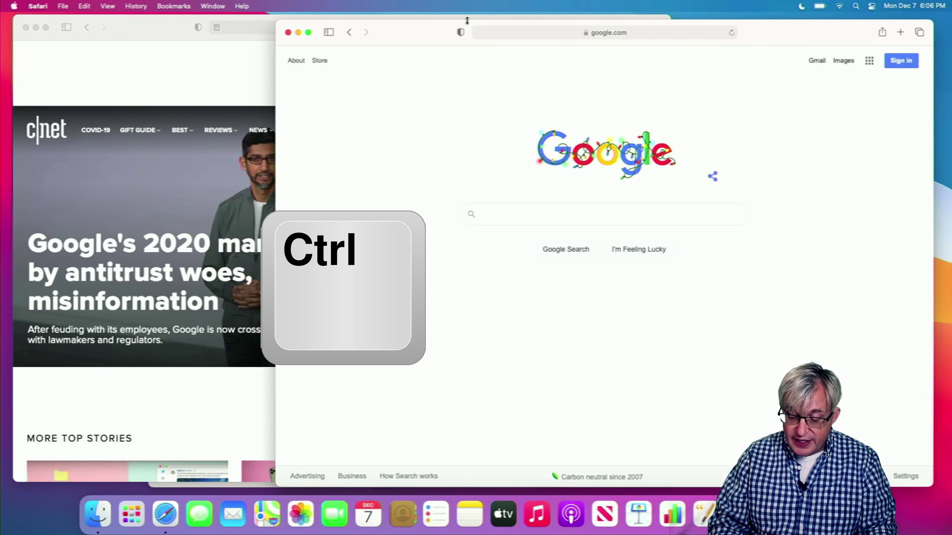
key(ctrl+Up)
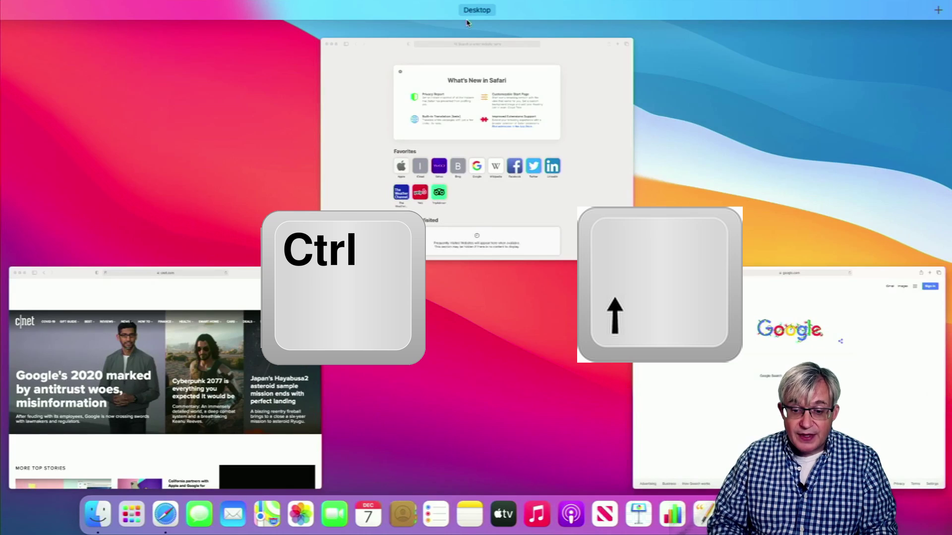
mouse_move(468, 20)
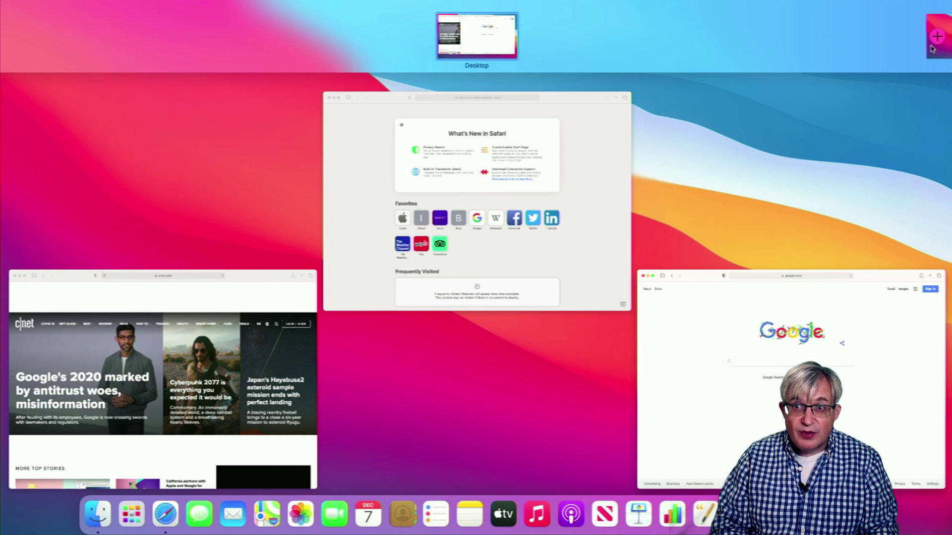
click(937, 38)
click(937, 37)
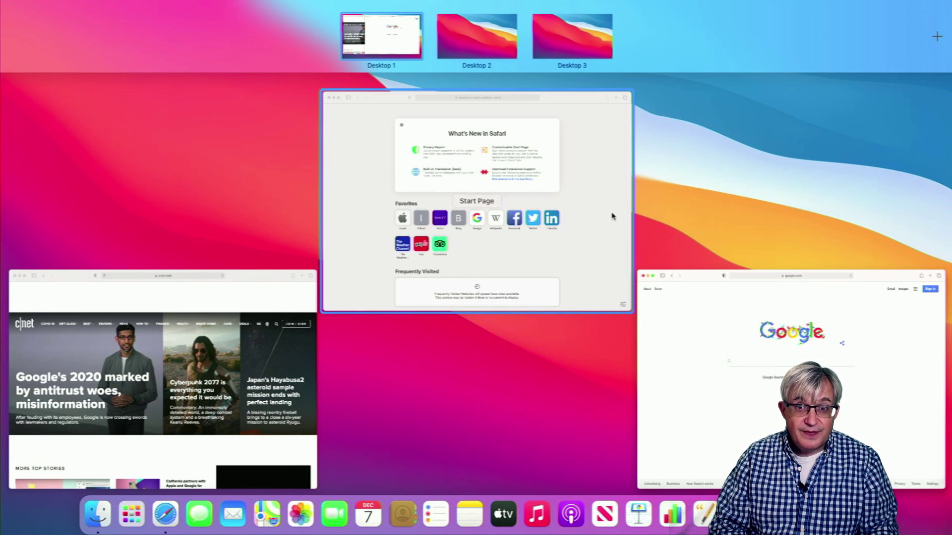
click(620, 338)
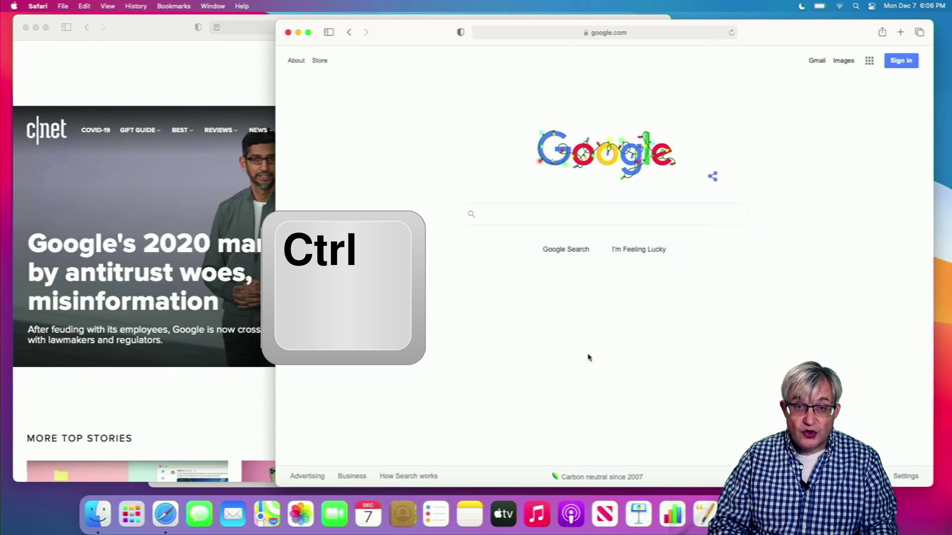
Switch to Desktop 3 through Mission Control and go back through Desktop 2 to Desktop 1.
key(ctrl+Up)
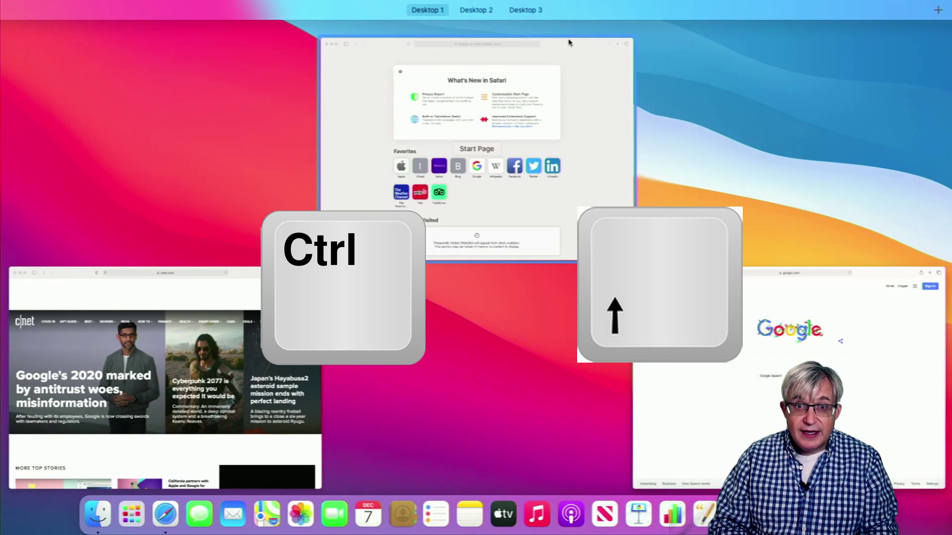
click(532, 20)
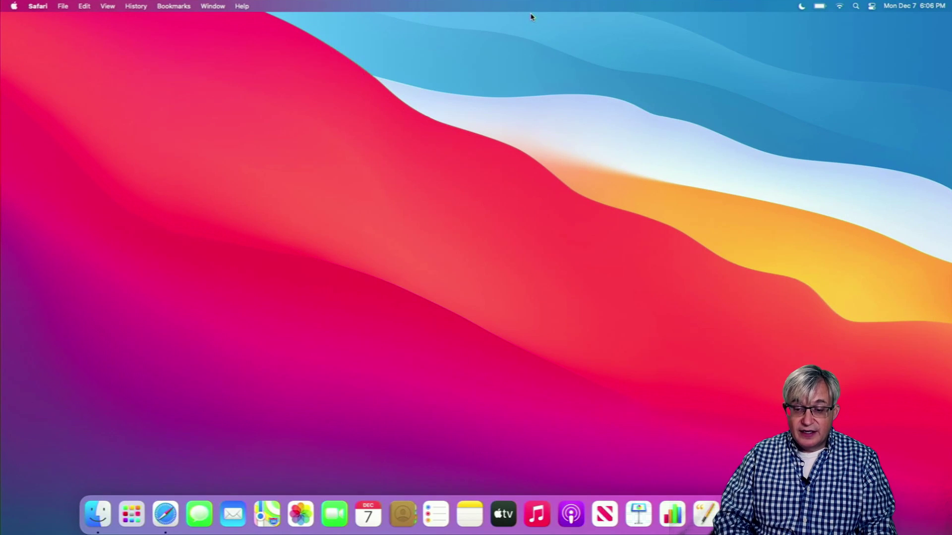
key(ctrl+Up)
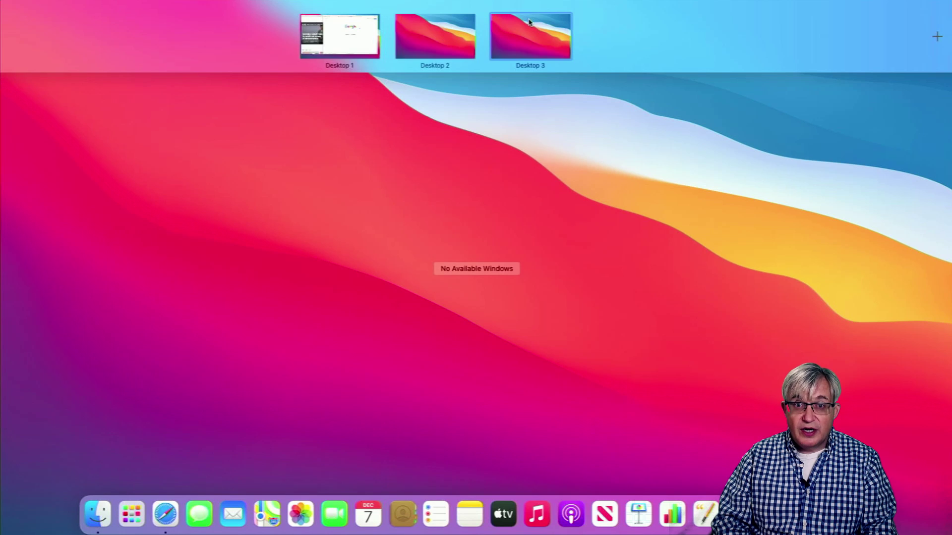
click(564, 111)
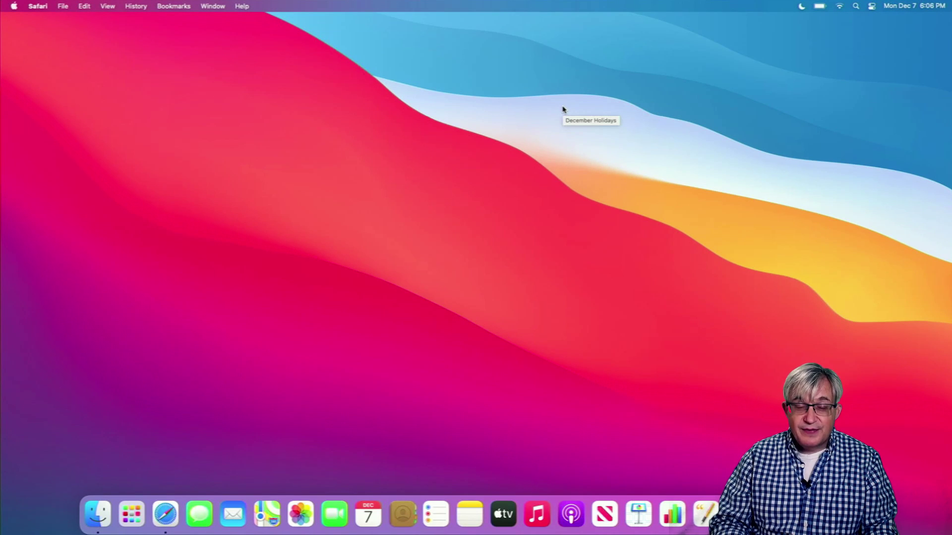
key(ctrl+Left)
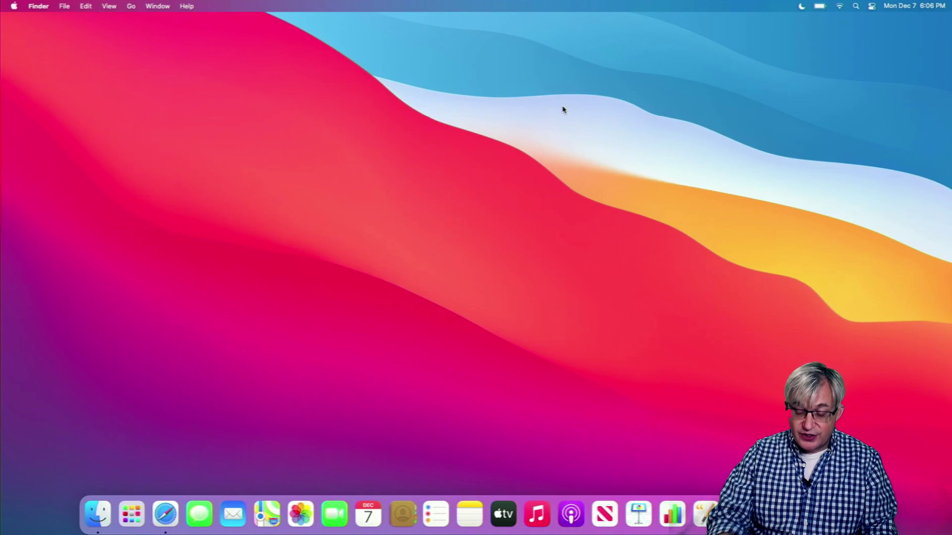
key(ctrl+Right)
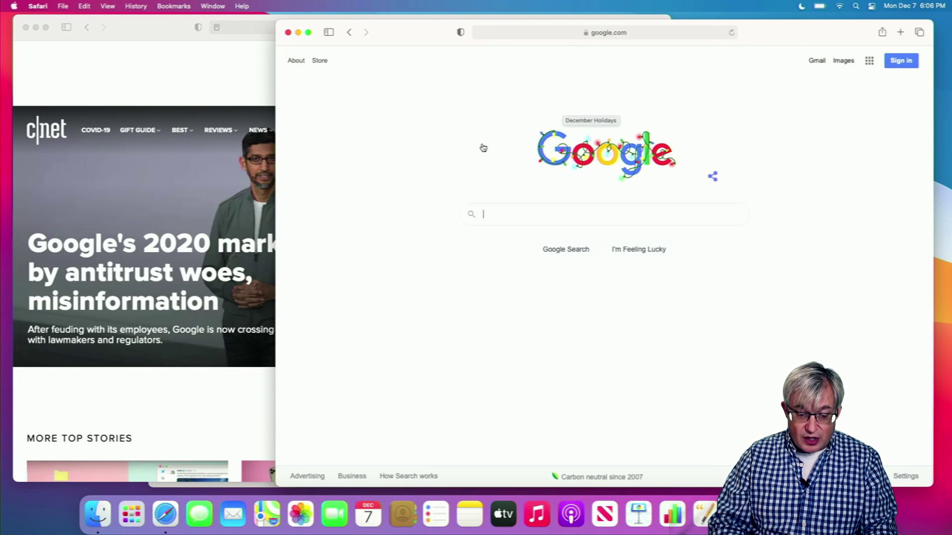
Move the Google window from Desktop 1 to Desktop 2 and check both desktops.
key(ctrl+Up)
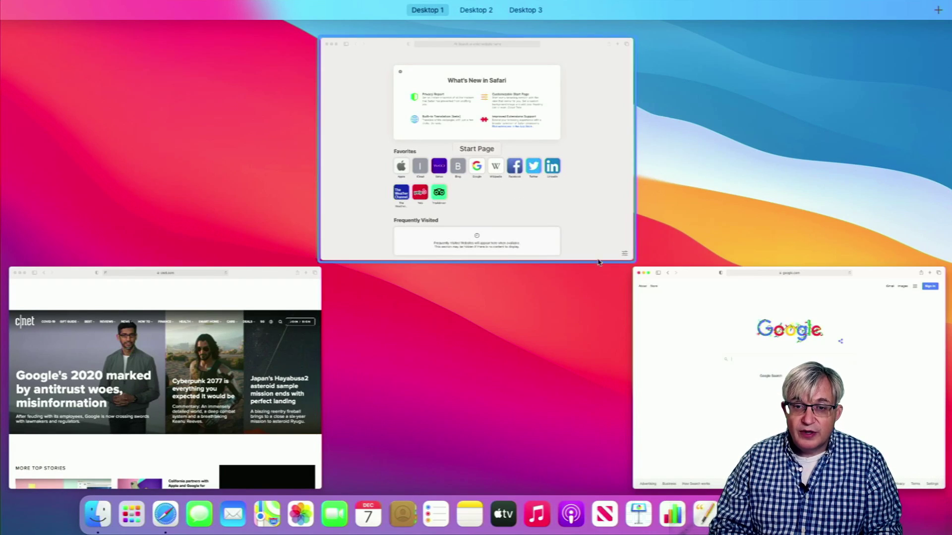
drag(653, 321, 476, 41)
click(475, 54)
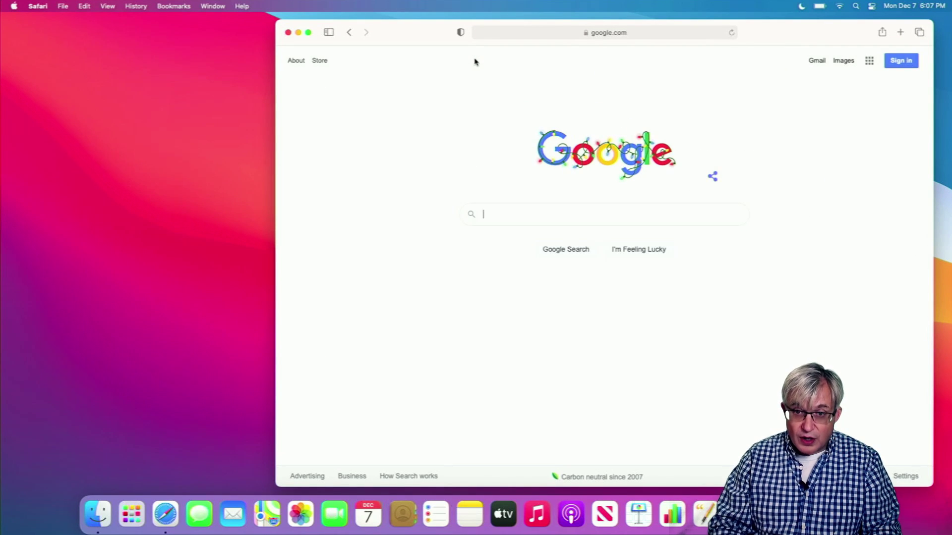
key(ctrl+Left)
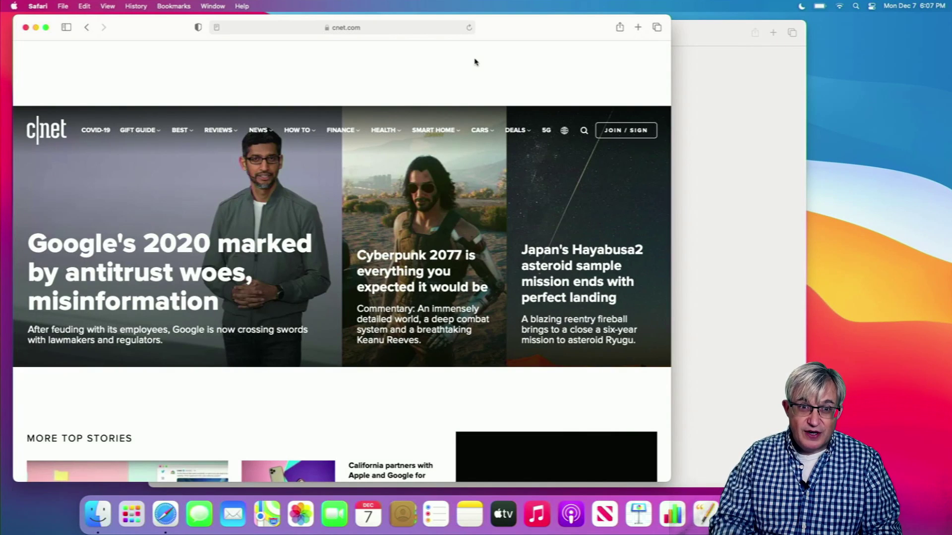
key(ctrl+Right)
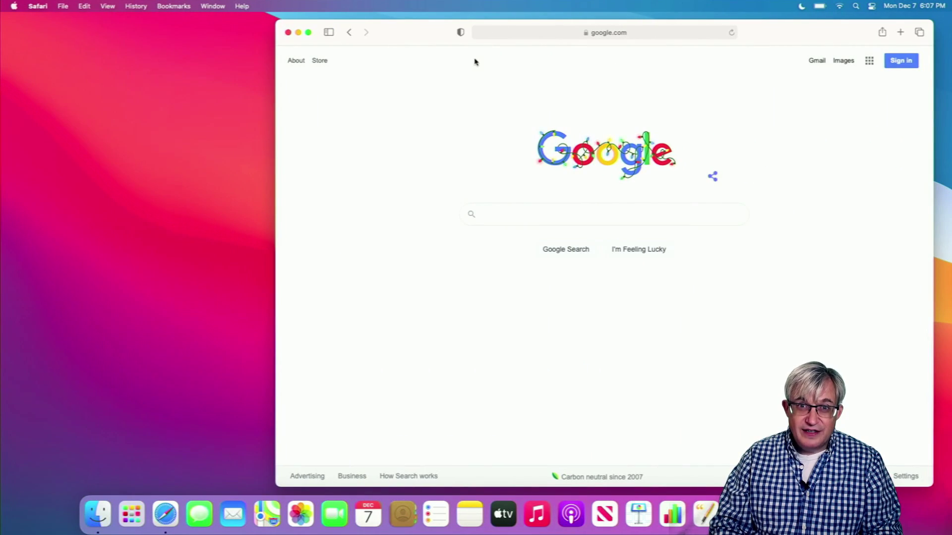
Open Calendar on Desktop 3, dismiss its welcome page, and enlarge the window to fill most of the space above the Dock.
key(ctrl+Right)
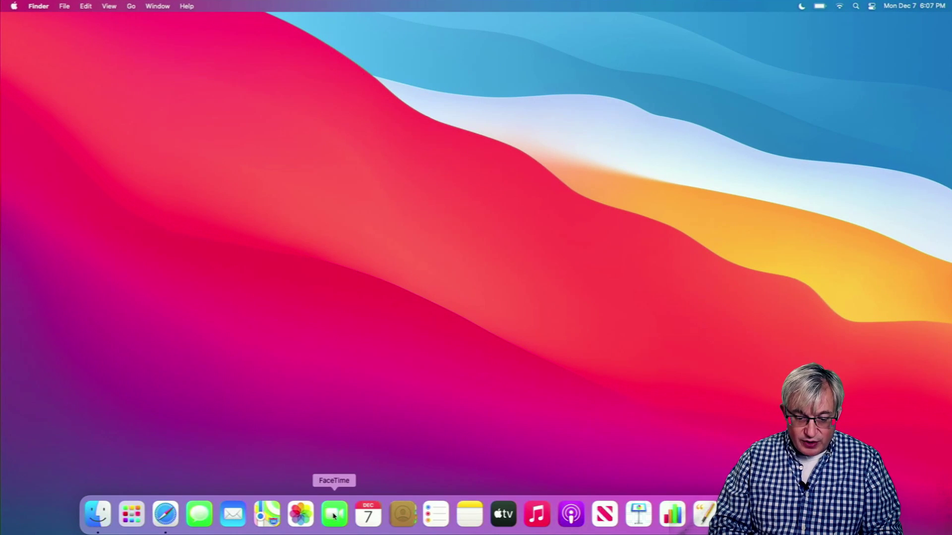
click(368, 514)
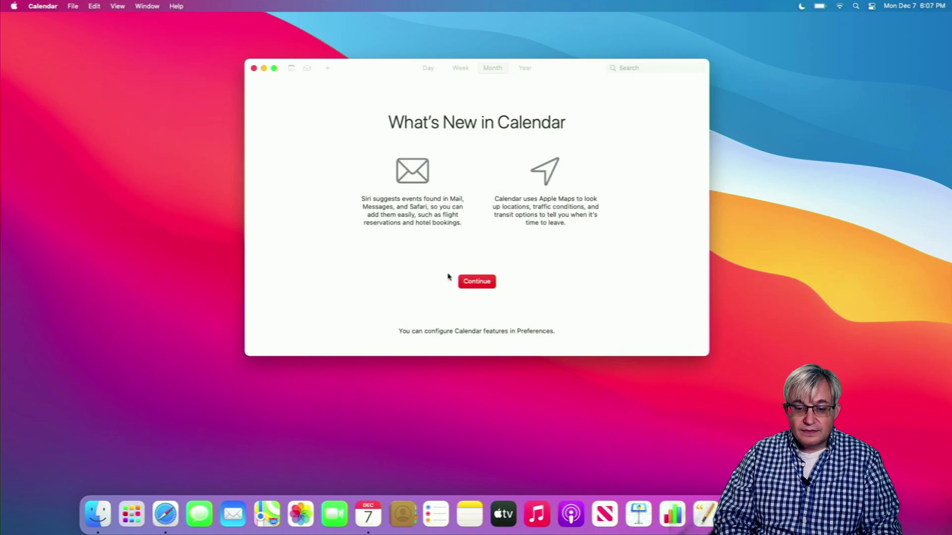
click(468, 281)
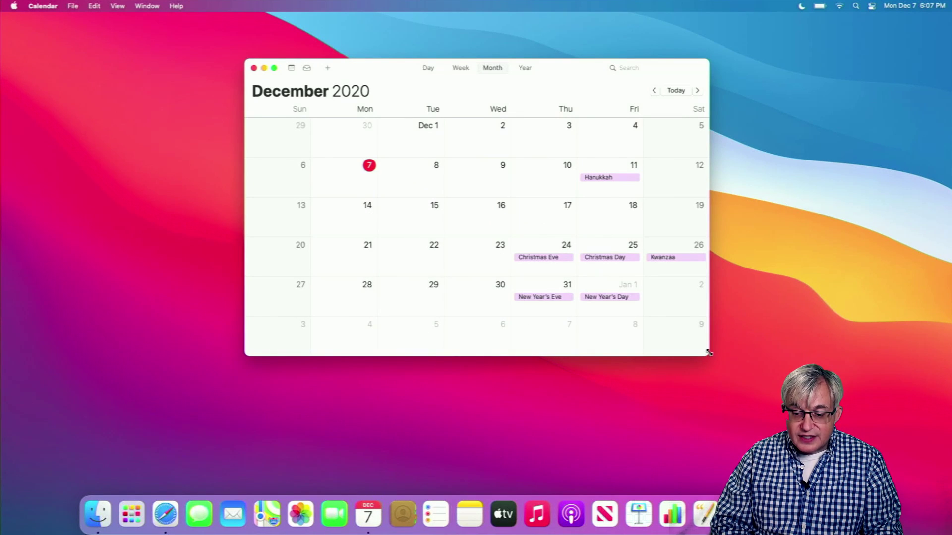
drag(709, 352, 927, 478)
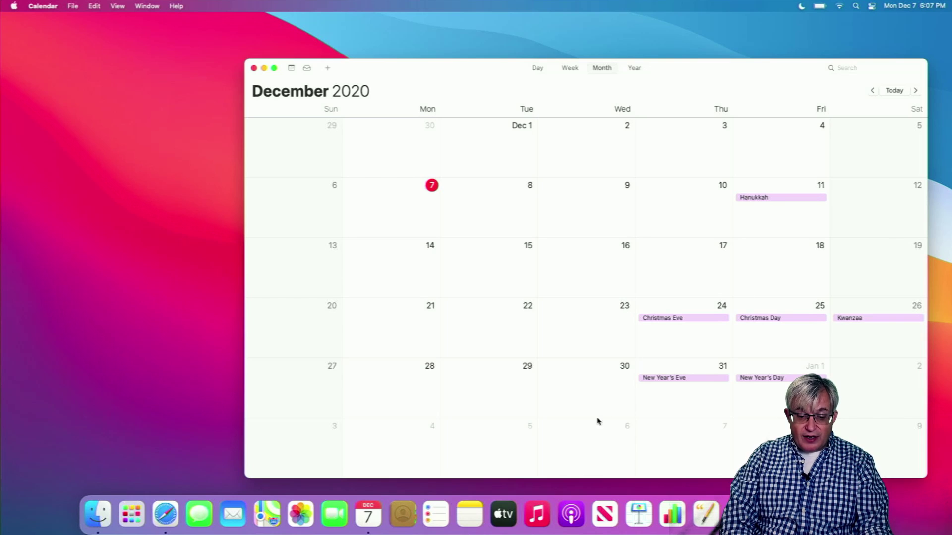
Open Mail on Desktop 3 and choose Other Mail Account as the account provider.
click(229, 525)
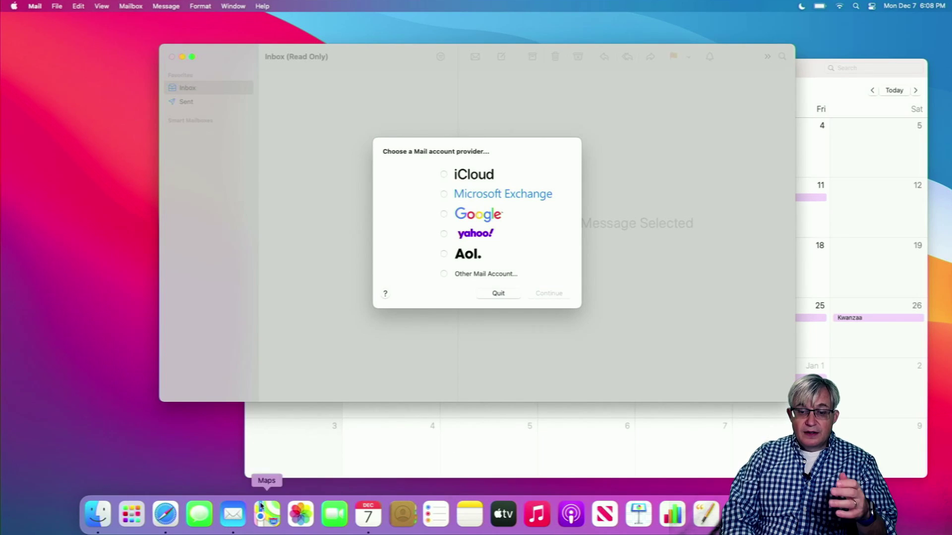
click(472, 275)
click(548, 296)
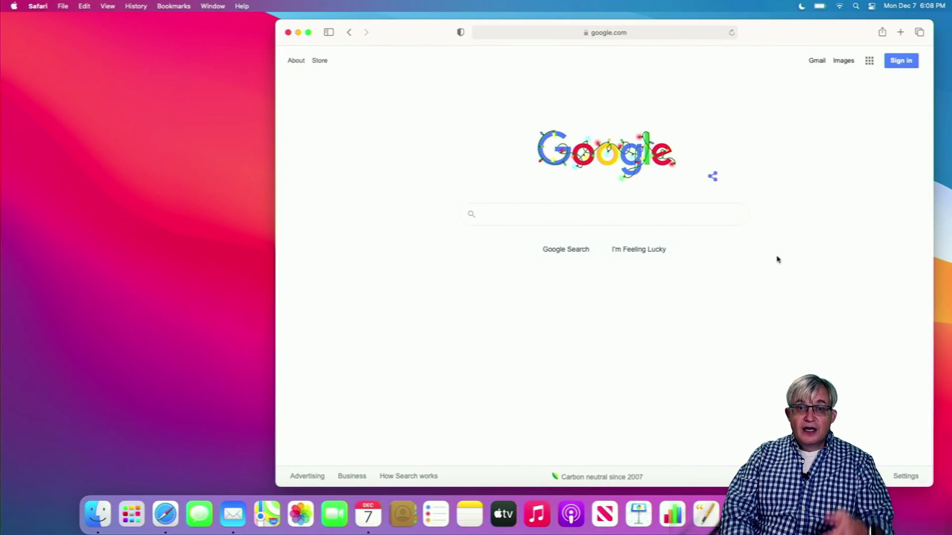
Load meet.google.com in the Safari window on Desktop 2.
key(super+l)
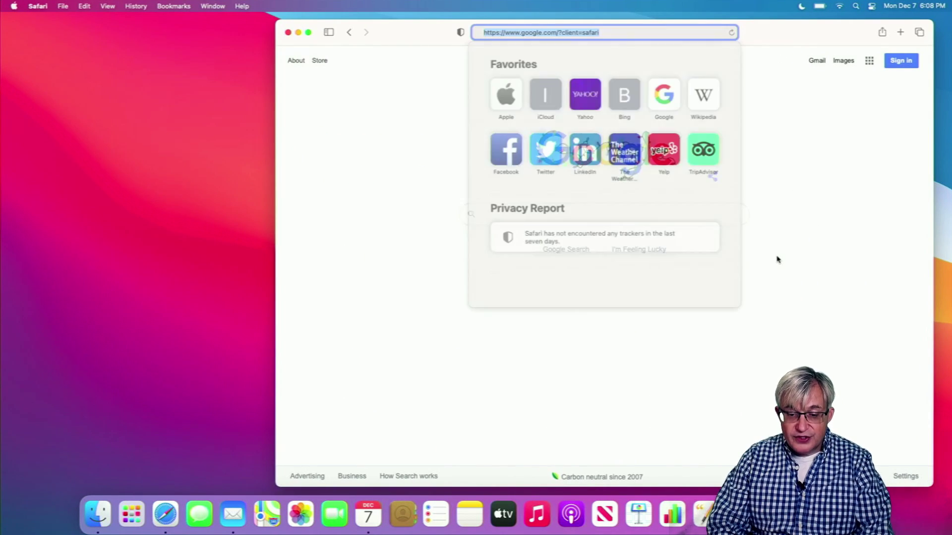
key(BackSpace)
text(meet.google)
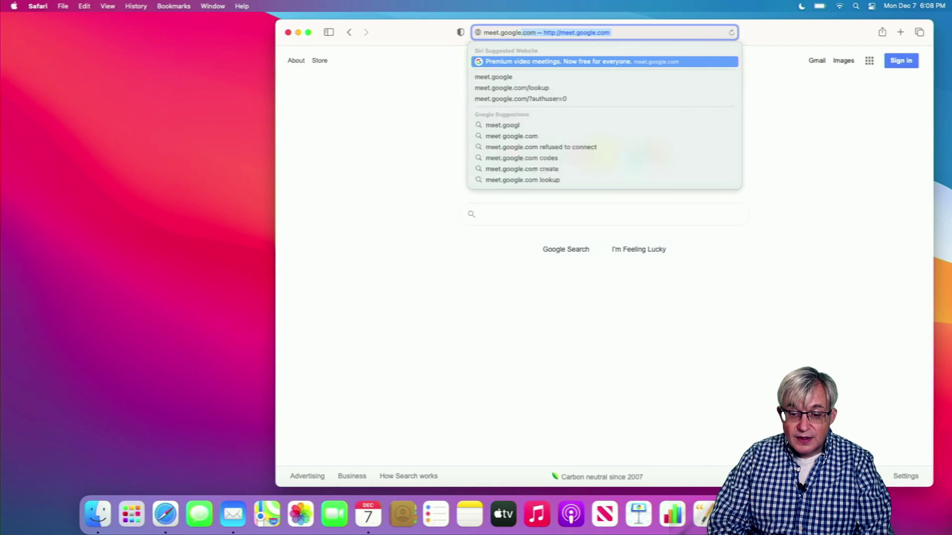
key(Right)
key(Return)
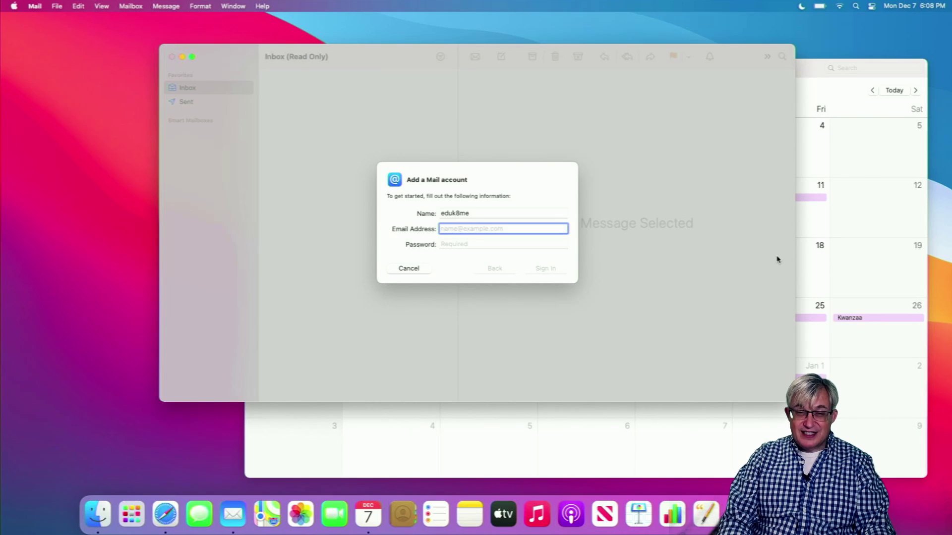
Switch back and forth between Desktop 2 and Desktop 1, ending with the Mission Control overview of Desktop 1.
key(ctrl+Left)
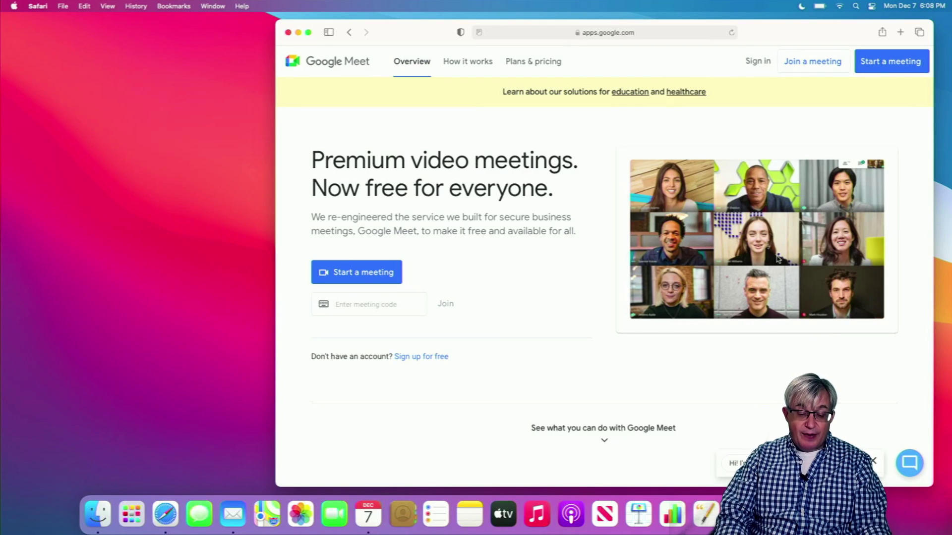
key(ctrl+Left)
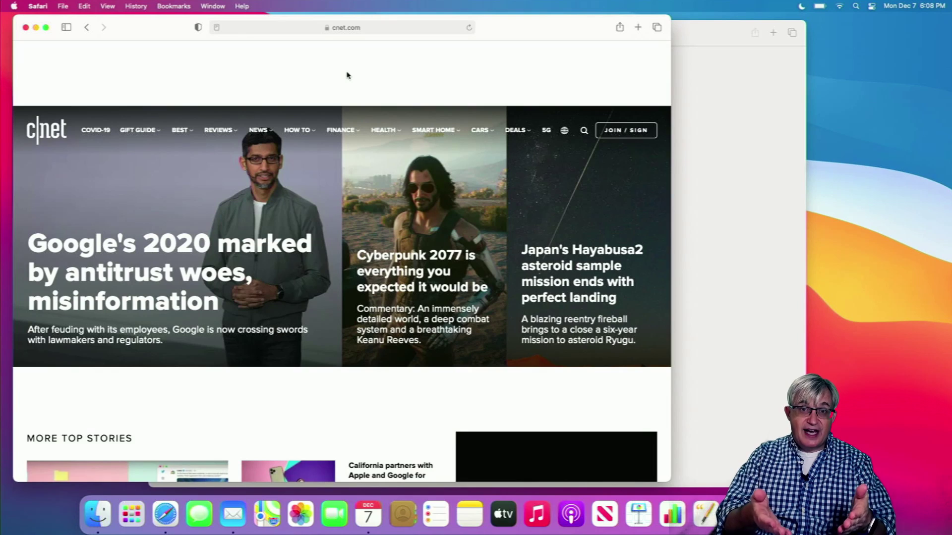
key(ctrl+Right)
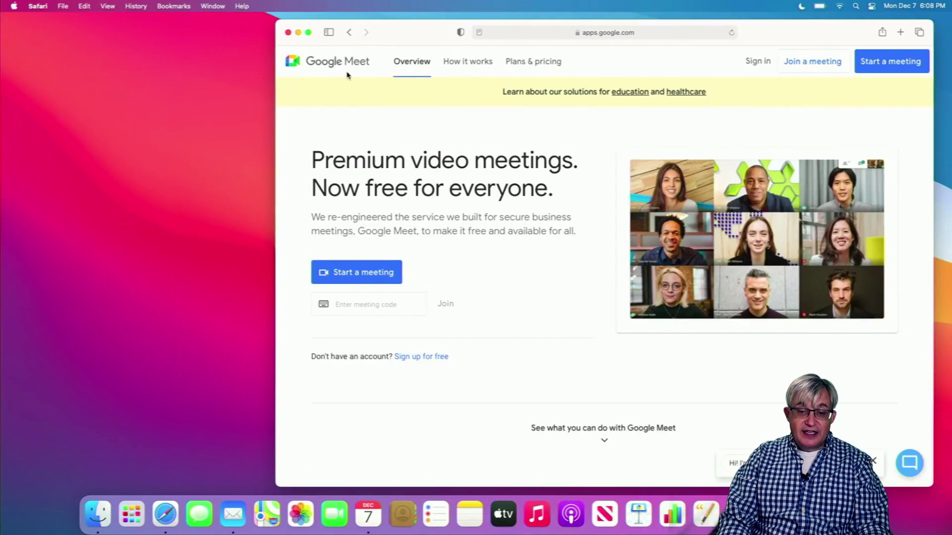
key(ctrl+Left)
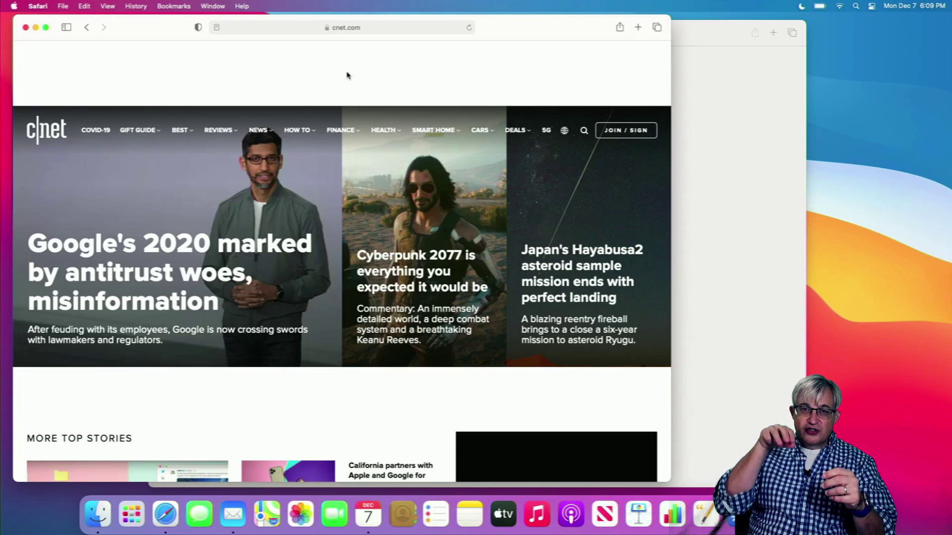
key(ctrl+Up)
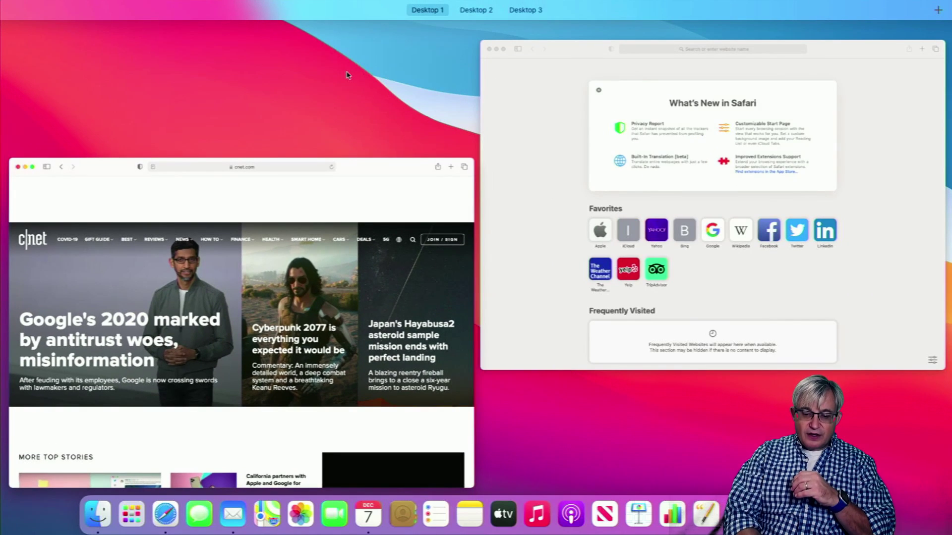
Show the expanded Mission Control overview with thumbnails of all three desktops and switch to Desktop 2.
key(ctrl+Up)
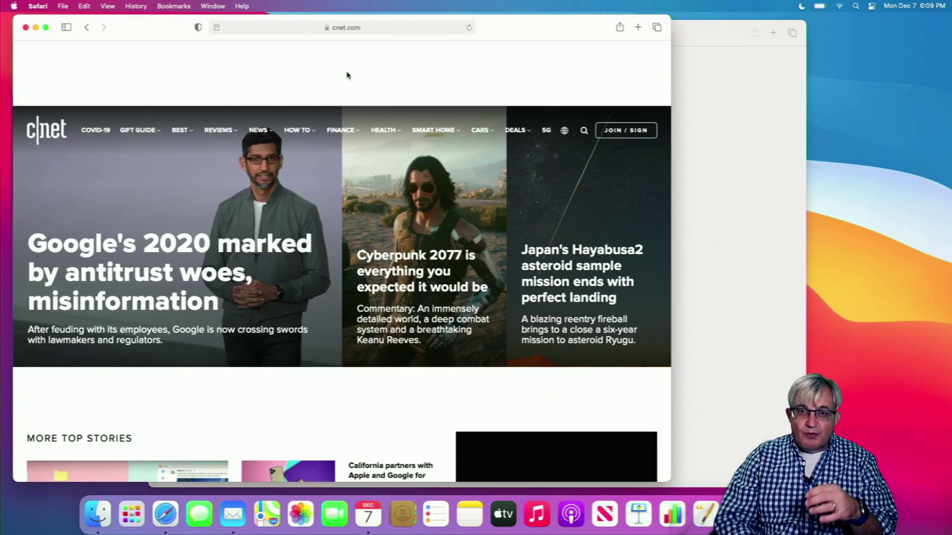
key(ctrl+Up)
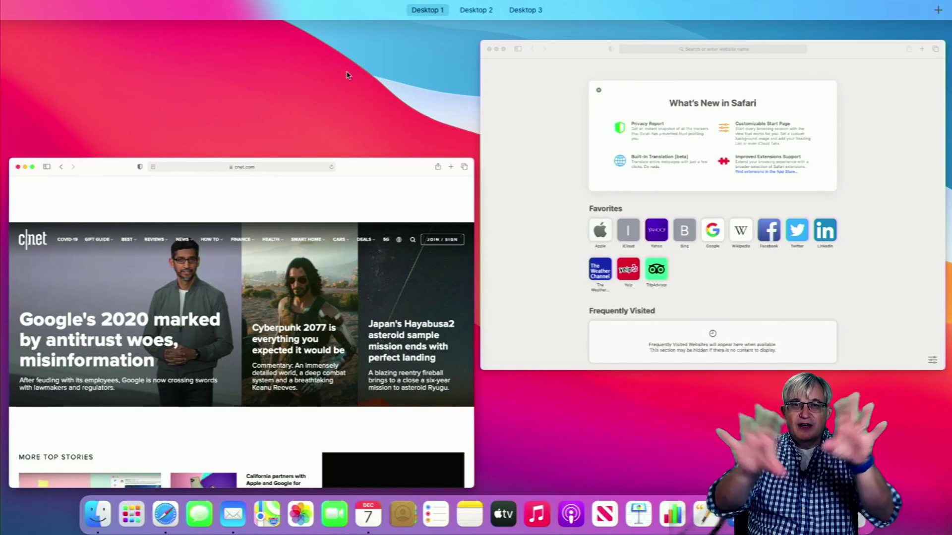
mouse_move(355, 3)
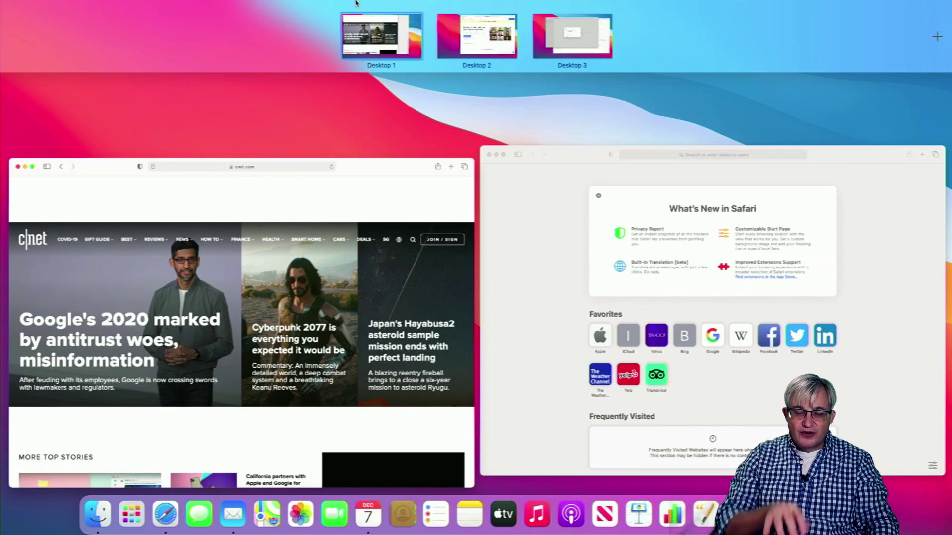
click(500, 59)
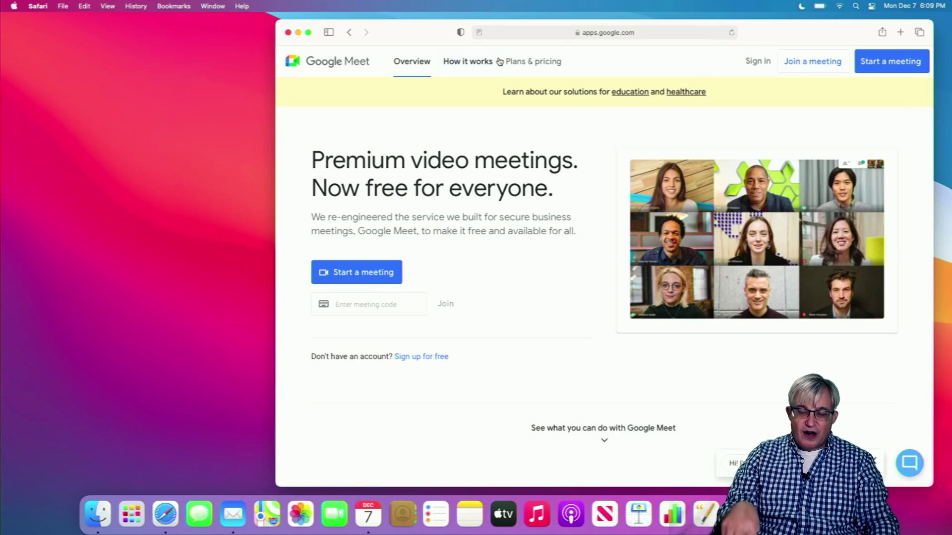
Cycle back and forth through Desktops 1, 2 and 3 directly, ending on Desktop 3 with Mail and Calendar.
key(ctrl+Left)
key(ctrl+Right)
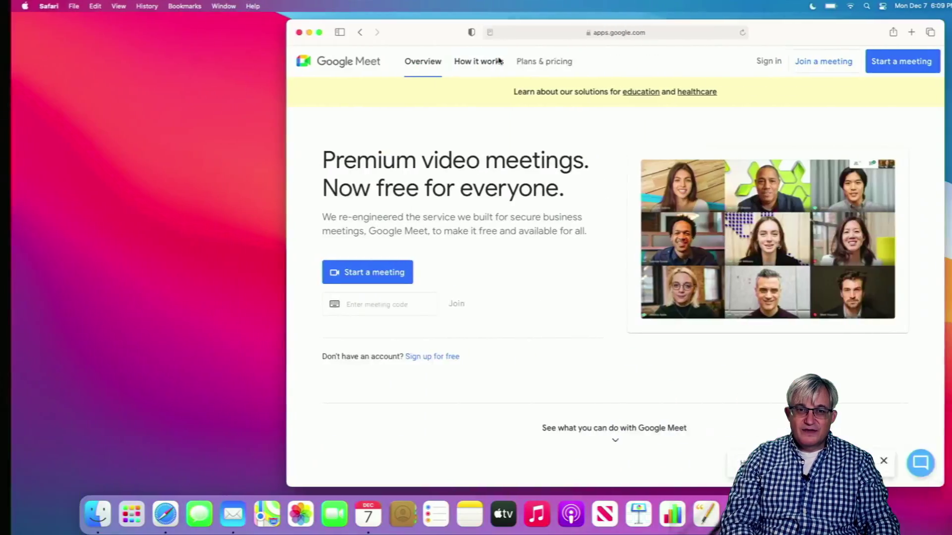
key(ctrl+Right)
key(ctrl+Left)
key(ctrl+Left)
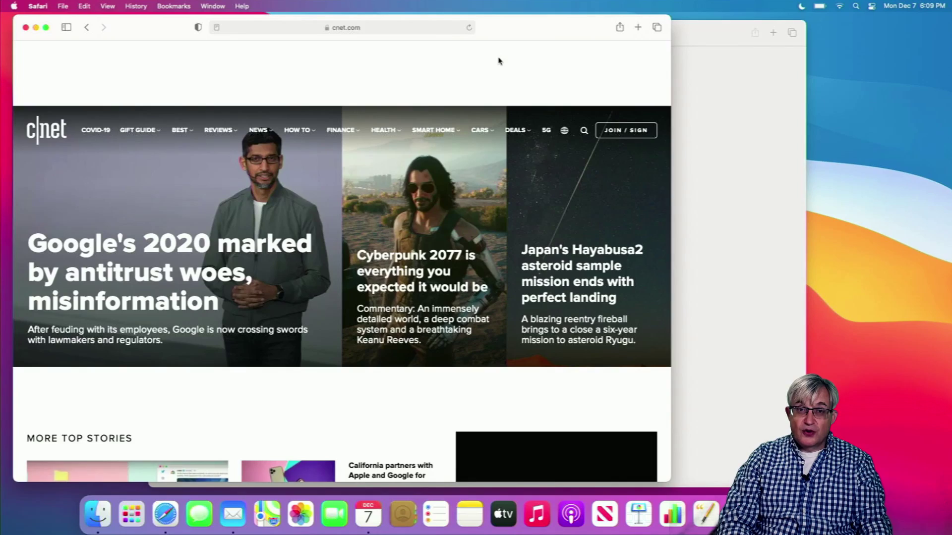
key(ctrl+Right)
key(ctrl+Right)
key(ctrl+Left)
key(ctrl+Left)
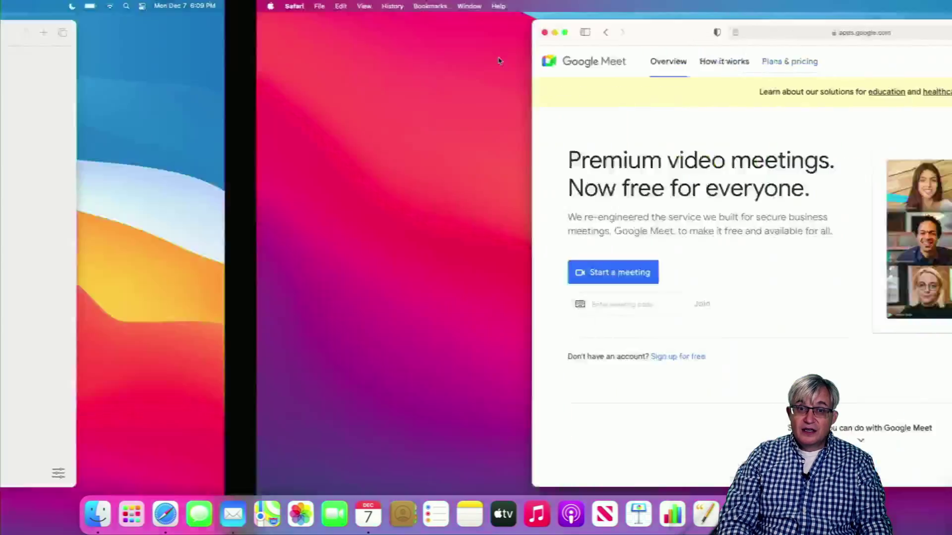
key(ctrl+Right)
key(ctrl+Right)
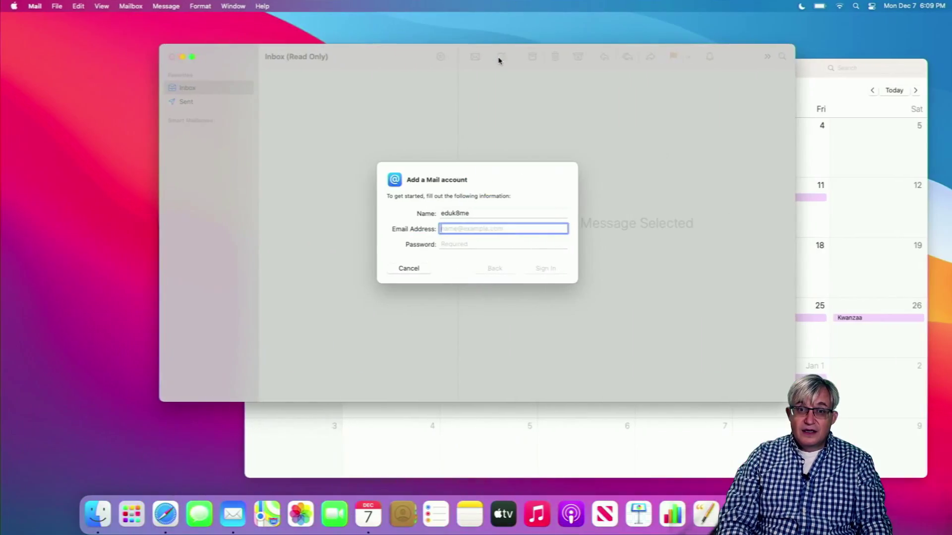
Remove Desktop 3 and Desktop 2 in Mission Control, then return to the single remaining desktop with the Mail window in front.
key(ctrl+Up)
mouse_move(481, 22)
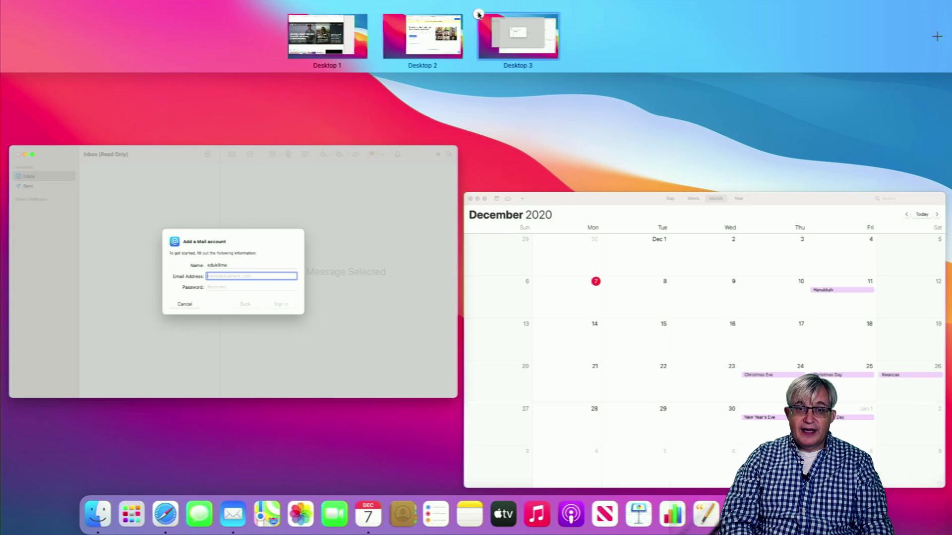
click(479, 14)
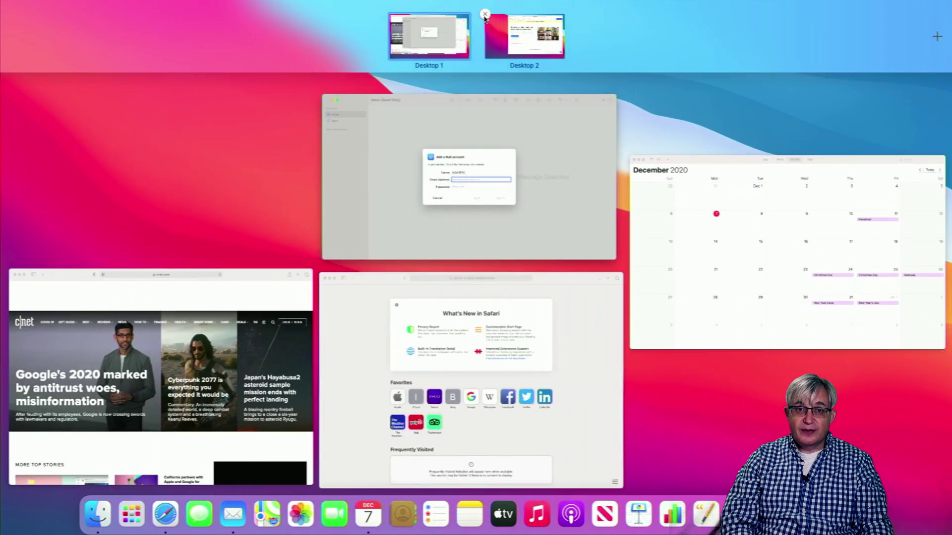
click(486, 14)
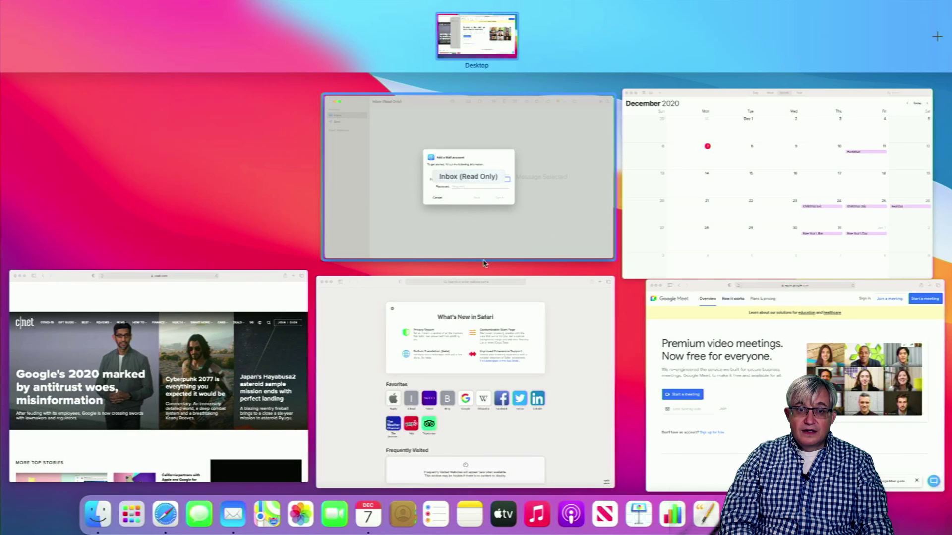
click(263, 197)
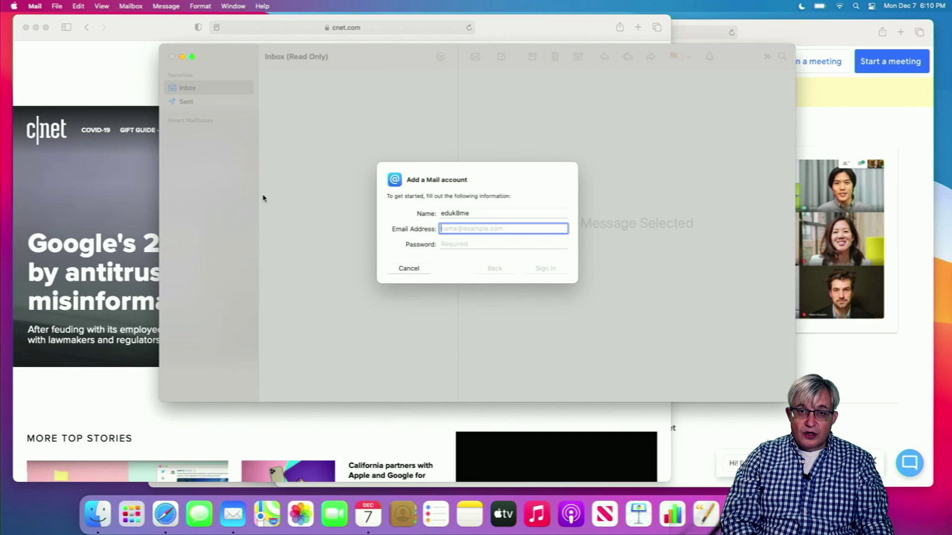
Add three new empty desktops in Mission Control, making four in total.
key(ctrl+Up)
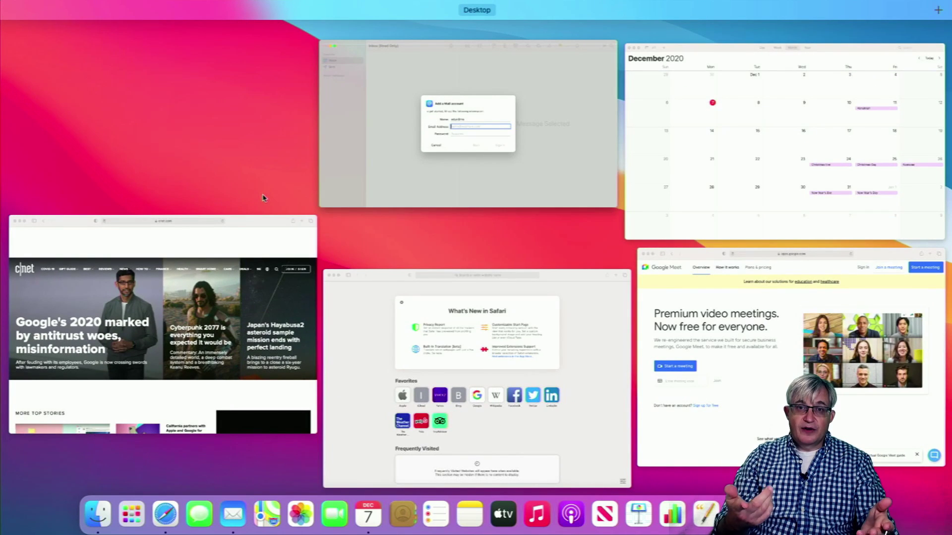
mouse_move(324, 3)
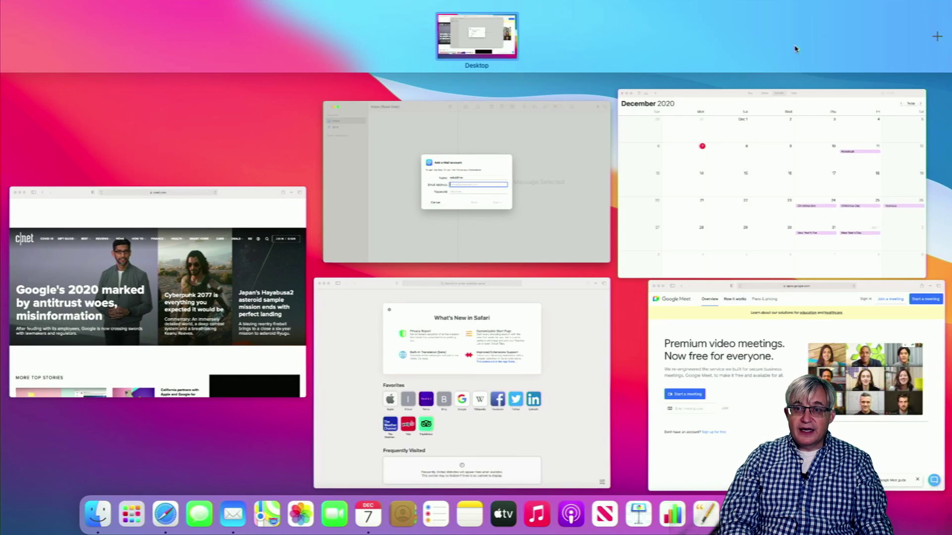
click(942, 39)
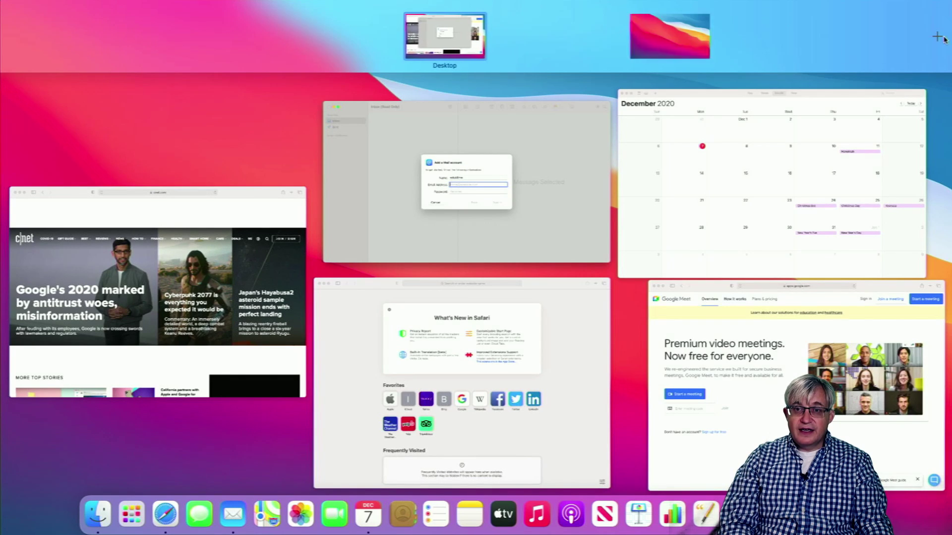
click(941, 39)
key(Escape)
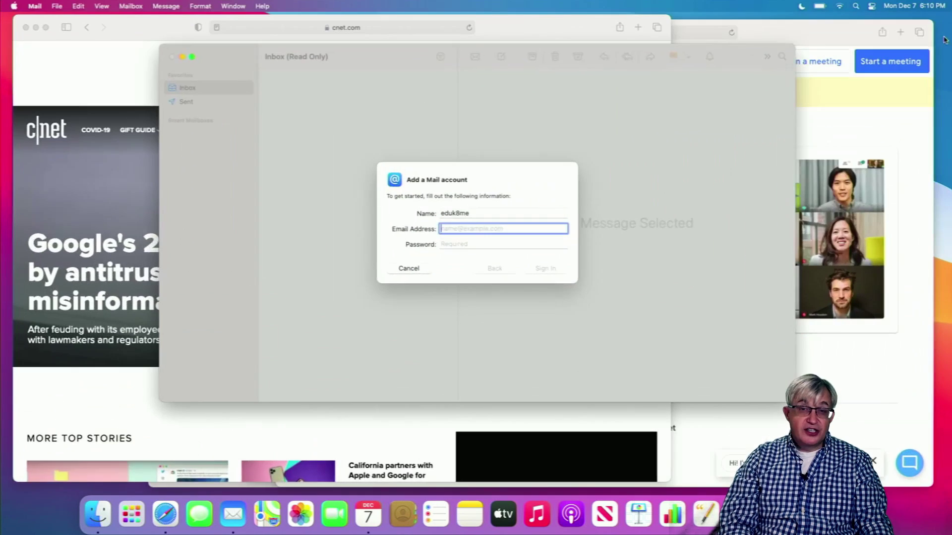
key(ctrl+Up)
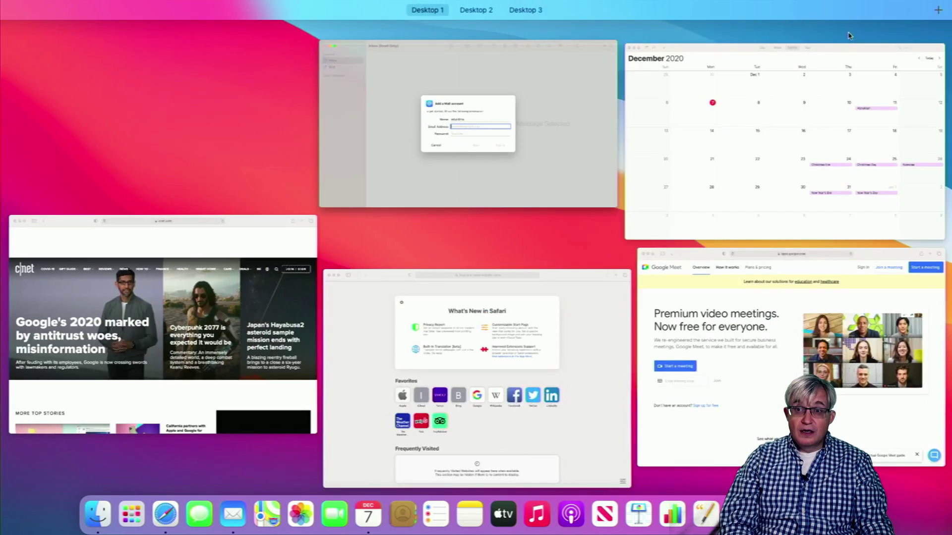
mouse_move(948, 2)
click(937, 36)
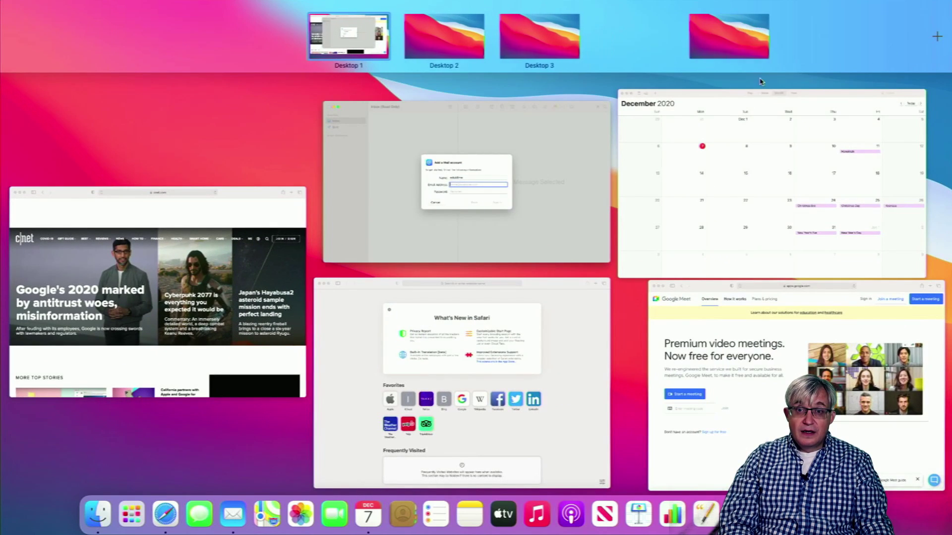
Move Calendar and Mail to Desktop 3, the Safari Start Page window to Desktop 4, and the Google Meet window to Desktop 2.
drag(738, 183, 526, 41)
drag(525, 145, 518, 49)
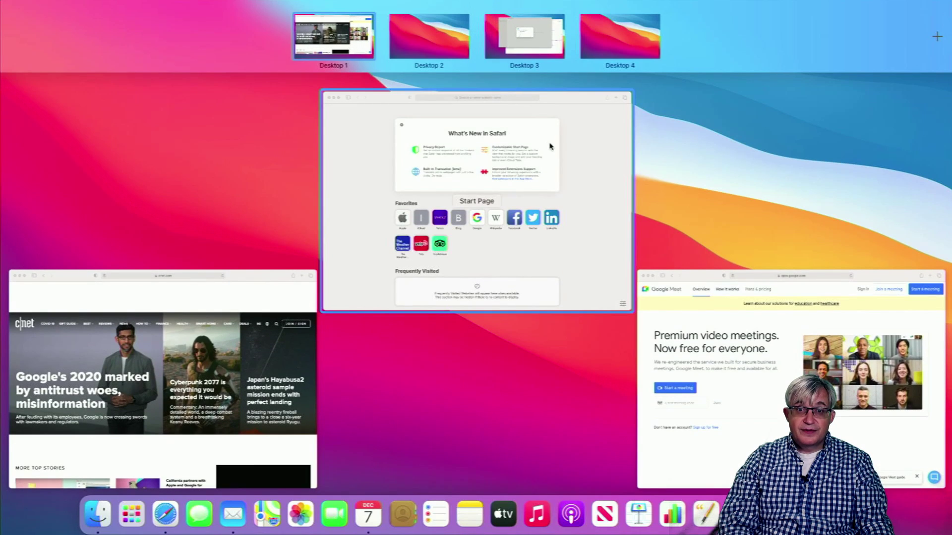
drag(548, 142, 619, 40)
drag(632, 160, 403, 25)
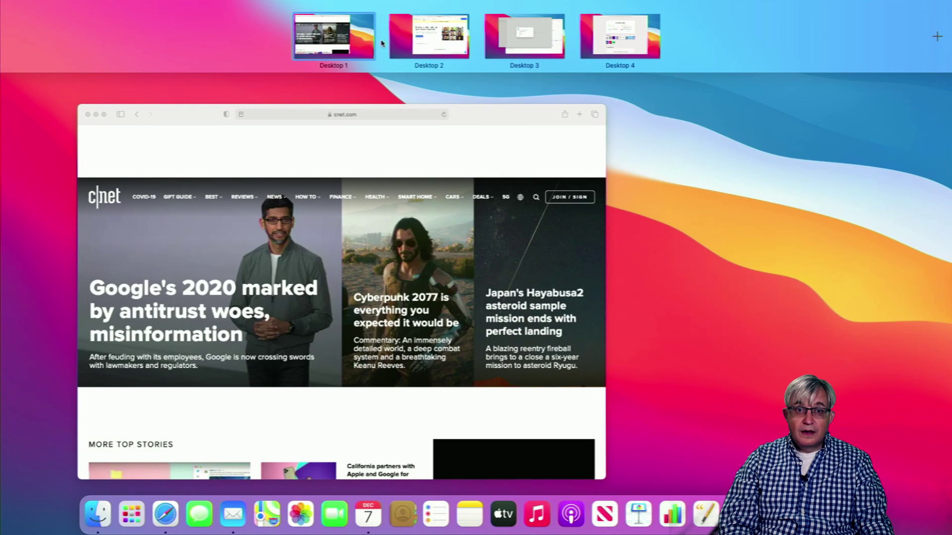
Open Desktop 2, then cycle back and forth through all four desktops, ending on Desktop 1 with the CNET window.
click(414, 39)
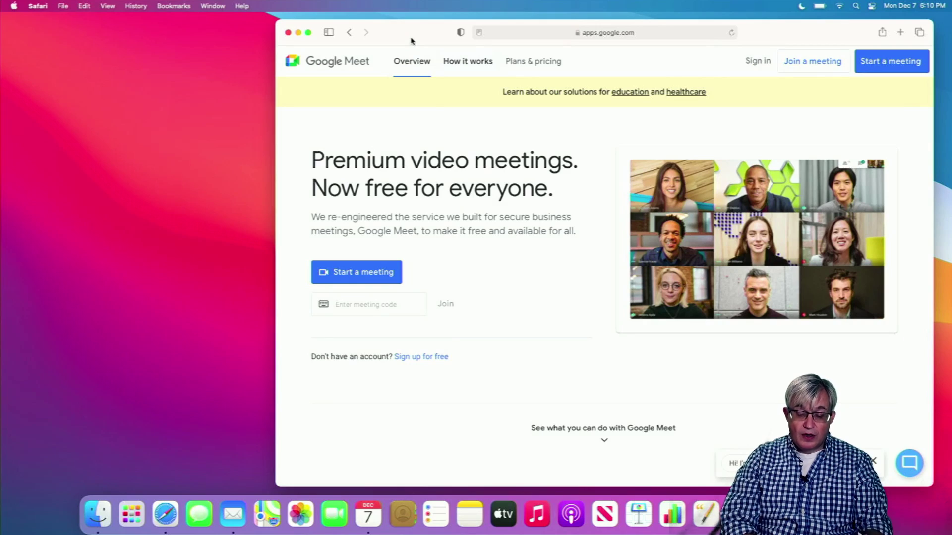
key(ctrl+Left)
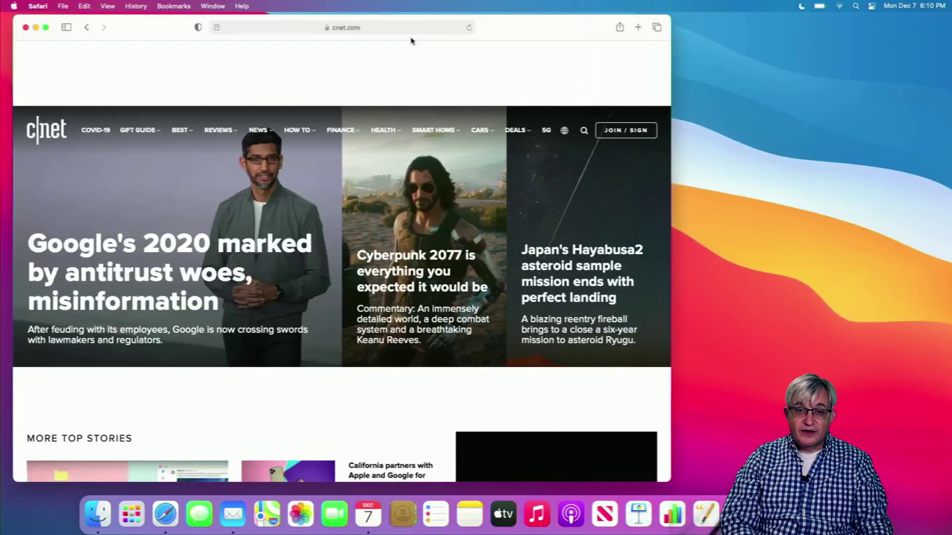
key(ctrl+Right)
key(ctrl+Right)
key(ctrl+Right)
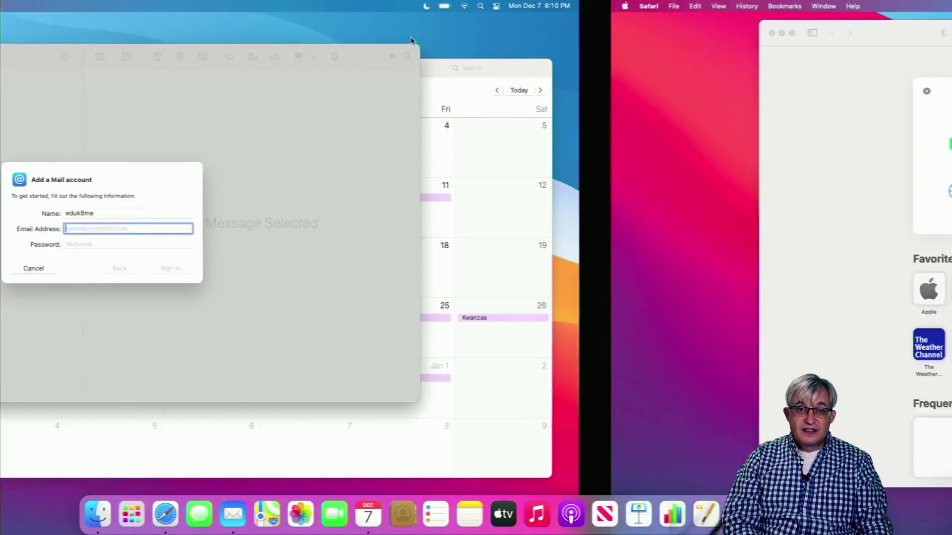
key(ctrl+Left)
key(ctrl+Left)
key(ctrl+Left)
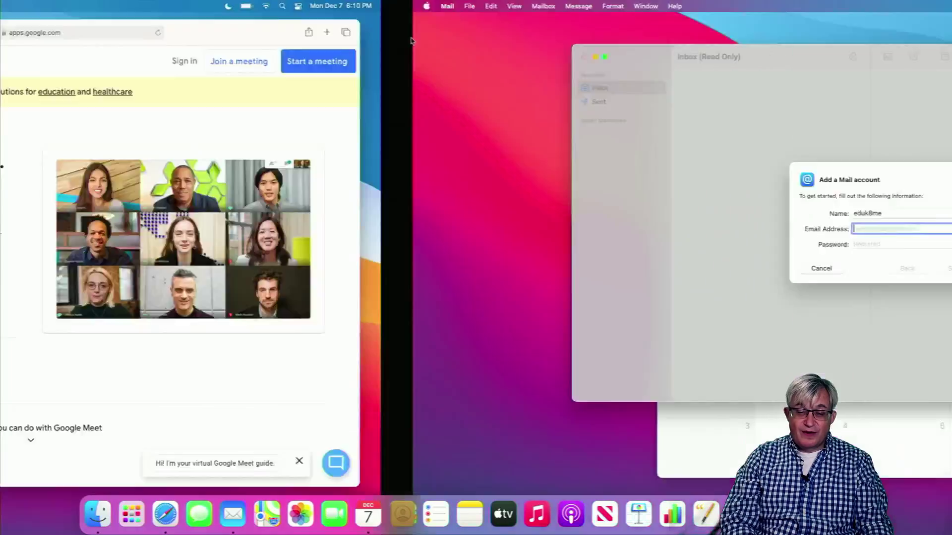
key(ctrl+Right)
key(ctrl+Right)
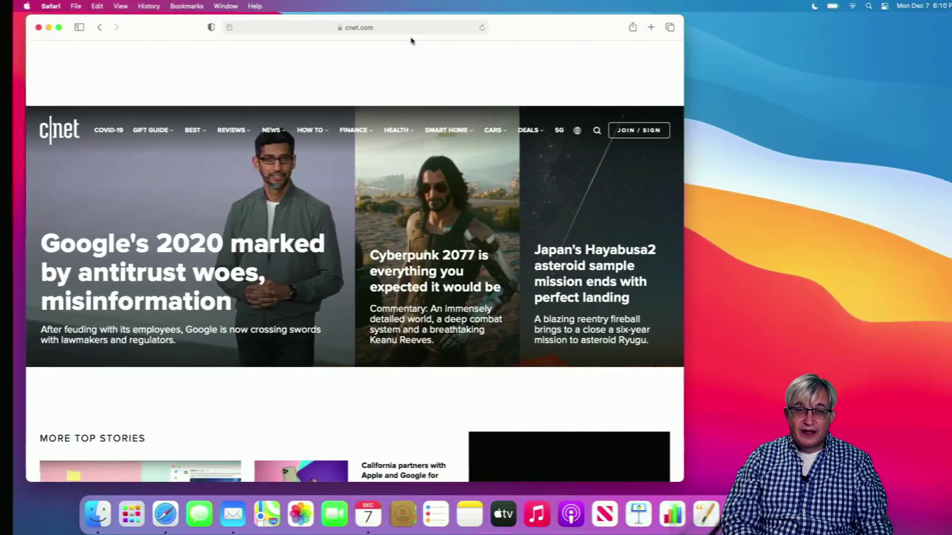
key(ctrl+Right)
key(ctrl+Left)
key(ctrl+Left)
key(ctrl+Left)
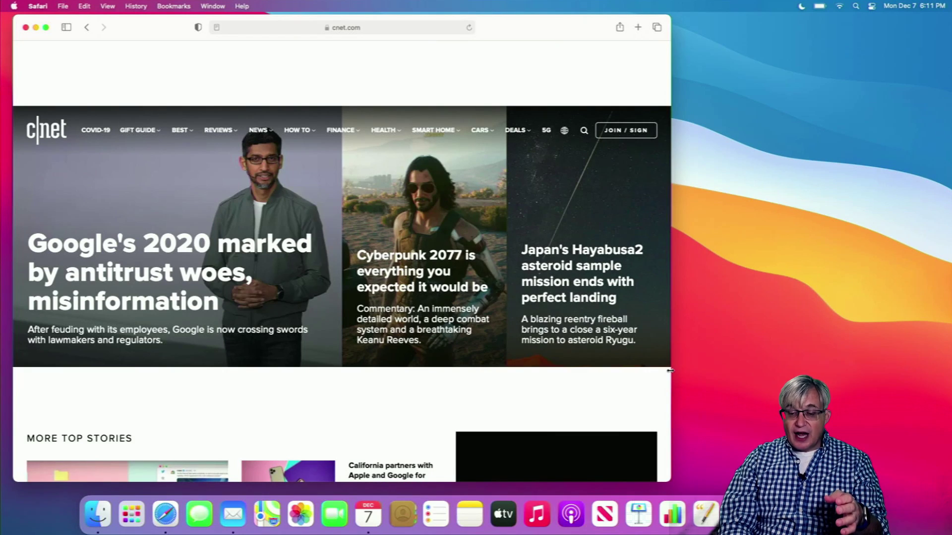
Widen the CNET Safari window on Desktop 1 to nearly the full screen width, then alternate between Desktops 1 and 2, ending on Desktop 2.
drag(670, 370, 942, 361)
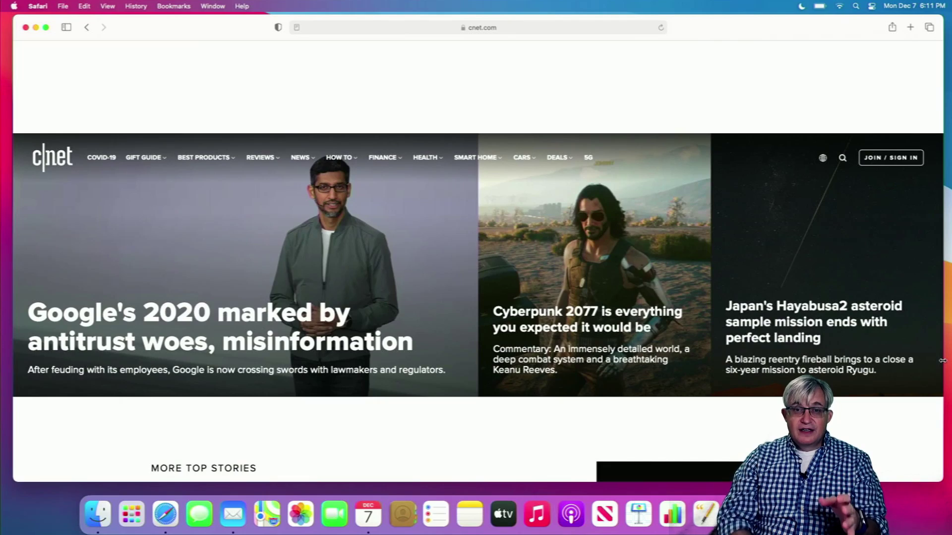
key(ctrl+Right)
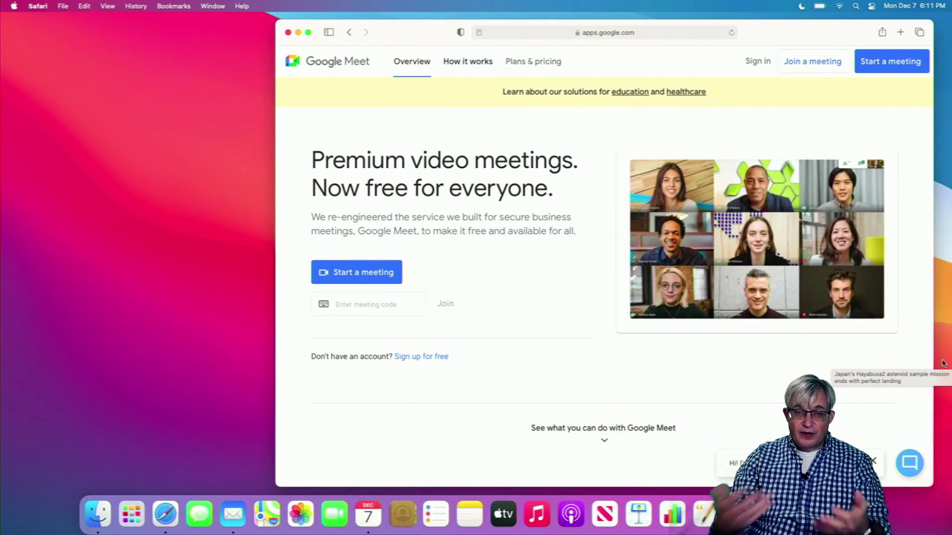
key(ctrl+Left)
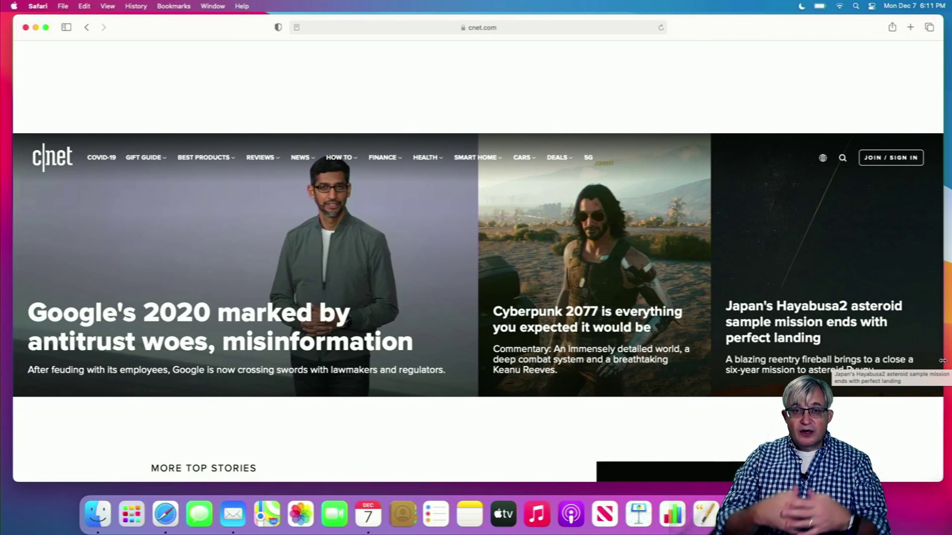
key(ctrl+Right)
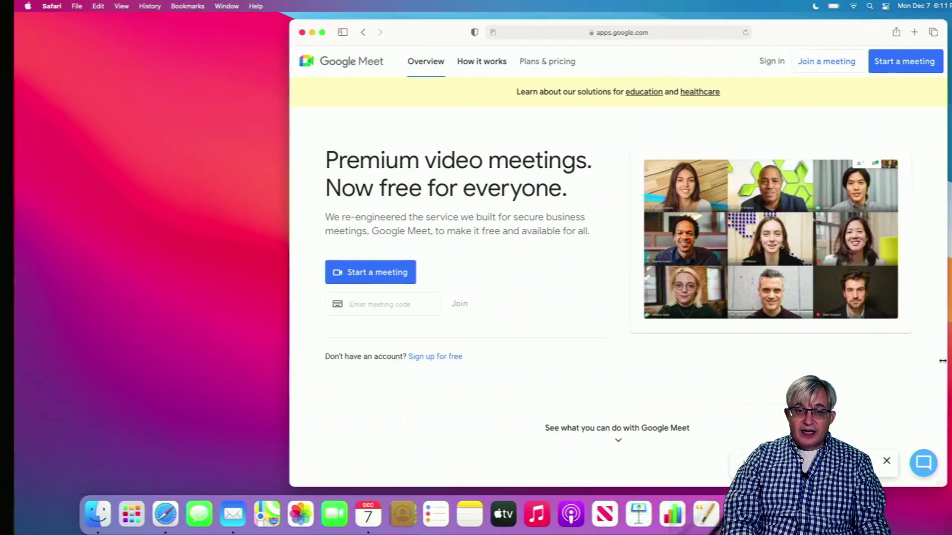